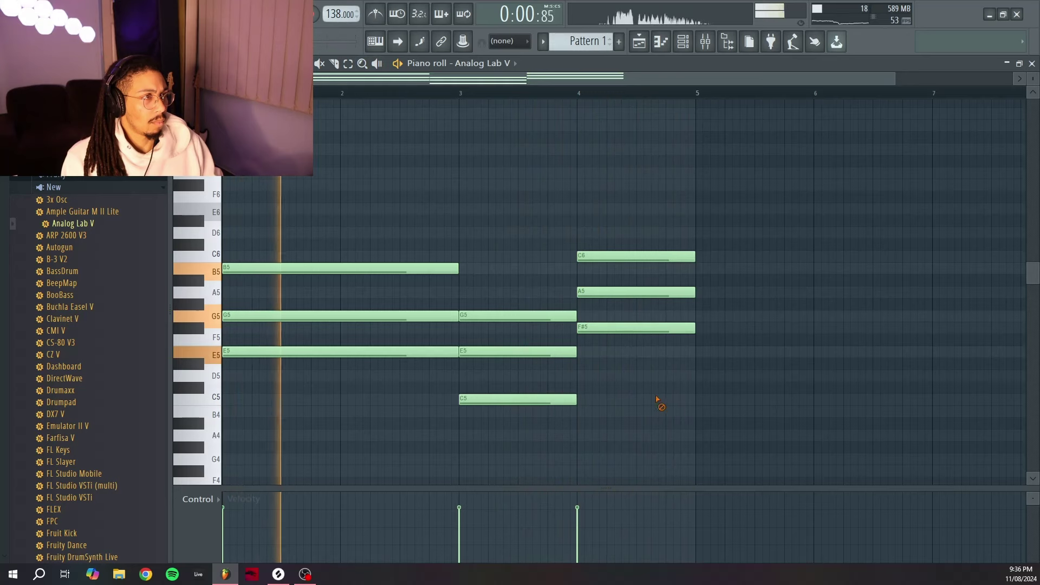
Select the lowest note of each of the three chords, E5, C5 and F#5, and toggle playback
ctrl+shift+click(316, 351)
ctrl+shift+click(483, 399)
ctrl+shift+click(604, 328)
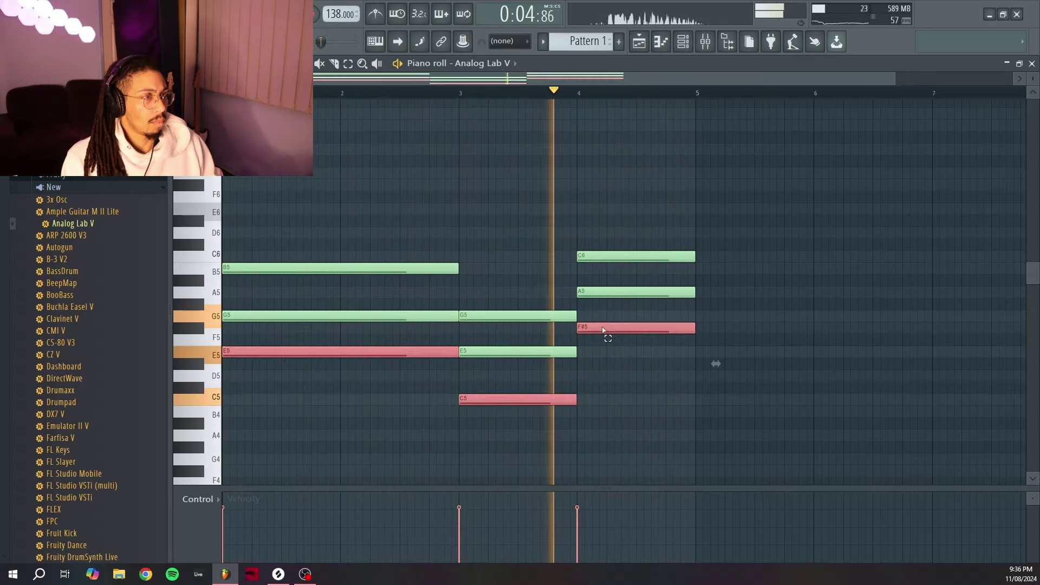
key(space)
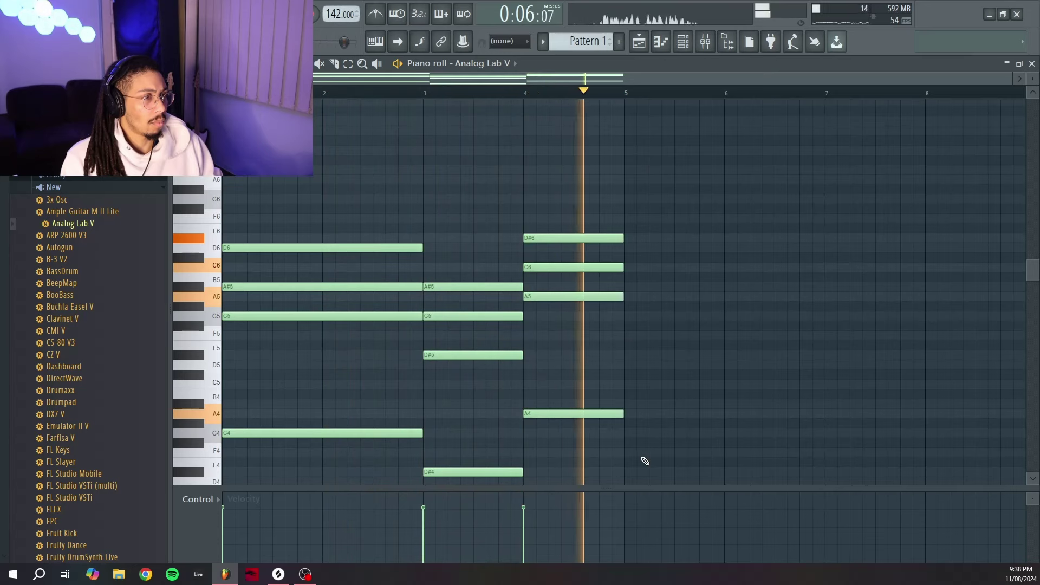
Move the bar 4 chord down and adjust its top note so the chord reads D4, D5, F5 and A5
drag(632, 446, 584, 190)
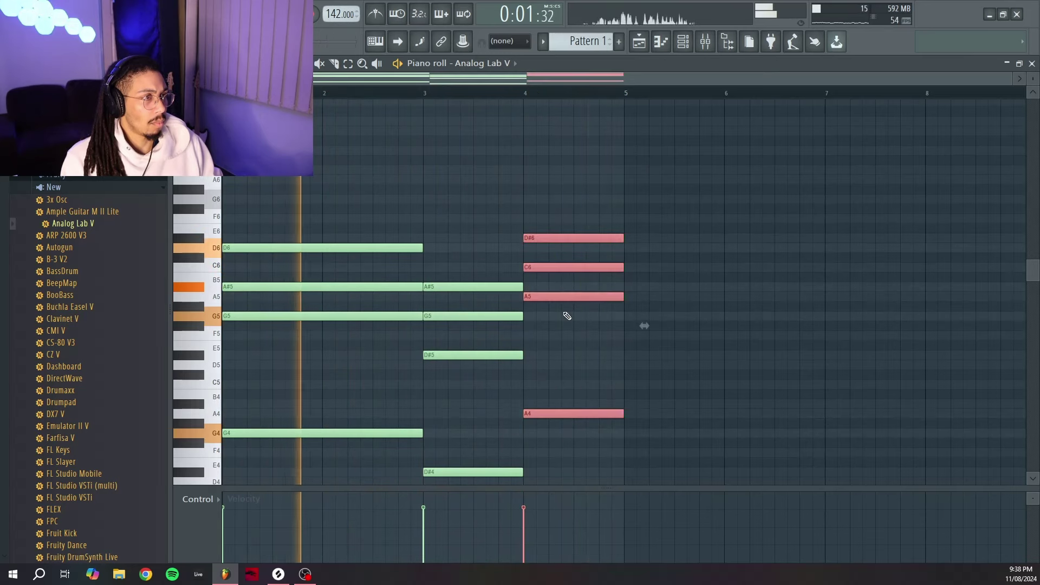
drag(562, 293, 563, 360)
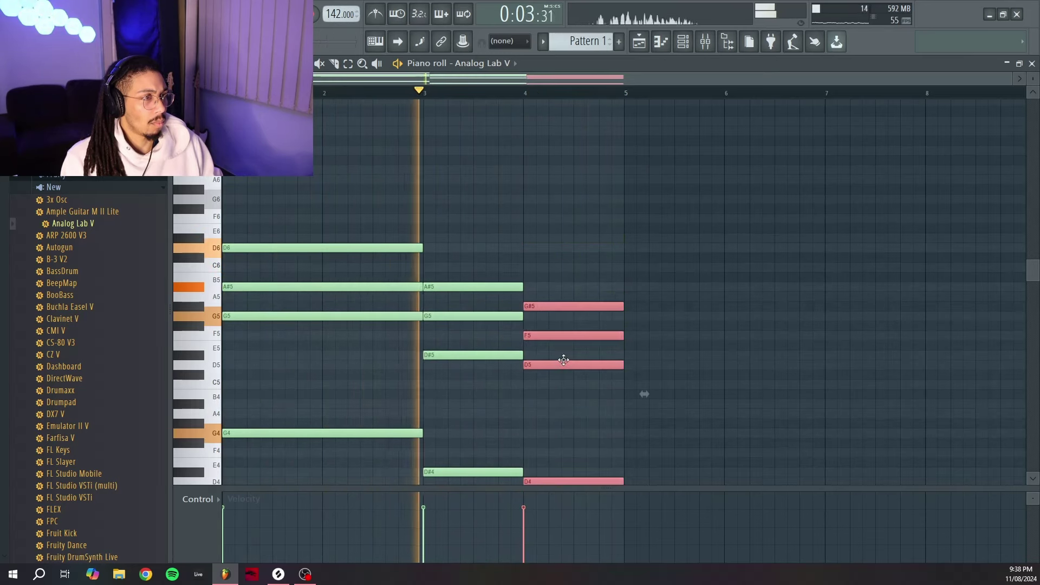
ctrl+click(565, 347)
drag(560, 305, 561, 296)
scroll(613, 358, down, 2)
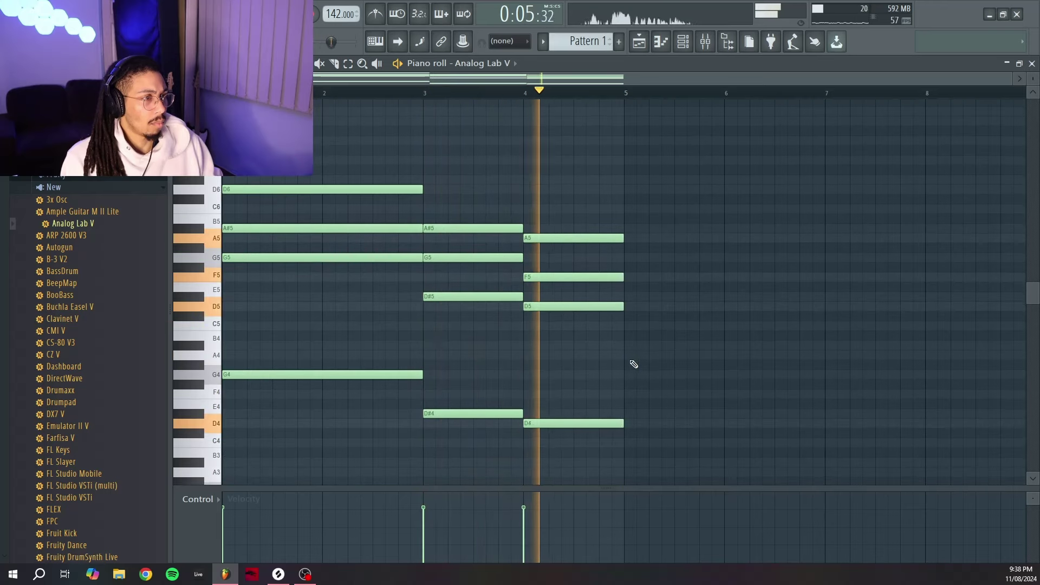
Select all notes and duplicate the four-bar chord progression directly after itself to fill bars 5 to 8
drag(644, 434, 440, 301)
key(ctrl+a)
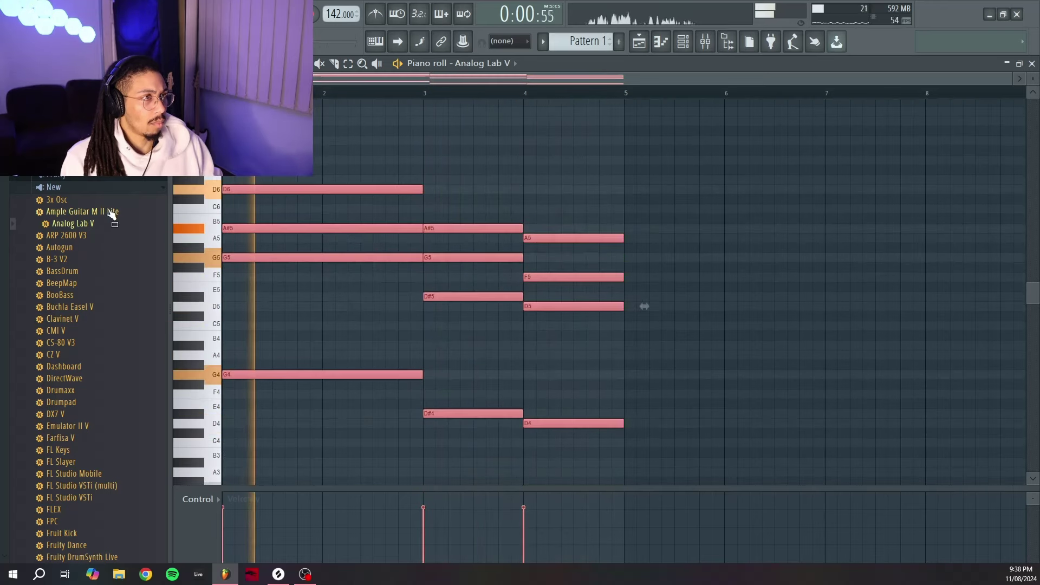
key(ctrl+b)
key(ctrl+d)
scroll(625, 96, down, 2)
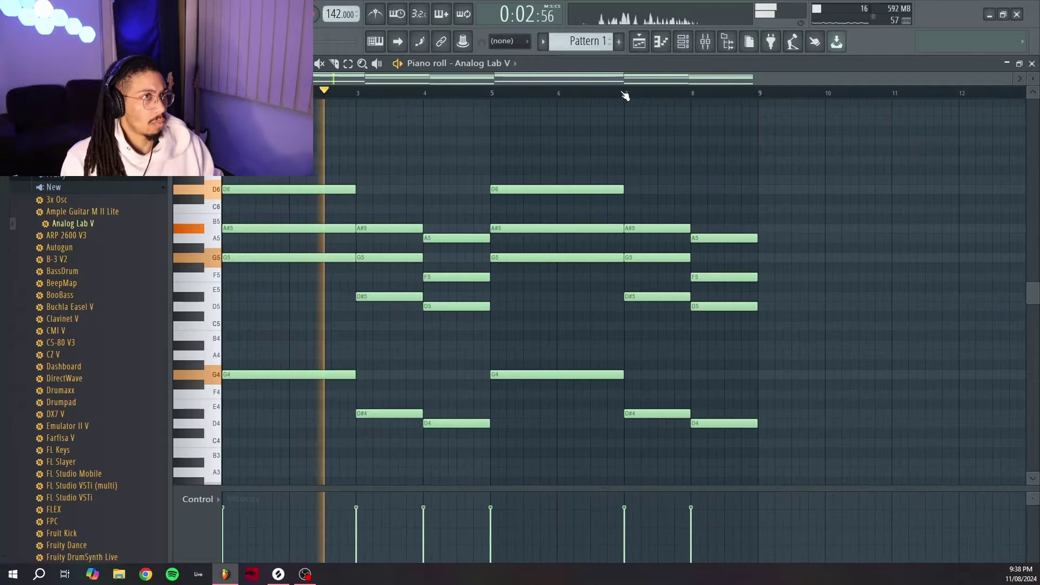
Show the channel rack and bring up the options of its instrument channel
click(683, 42)
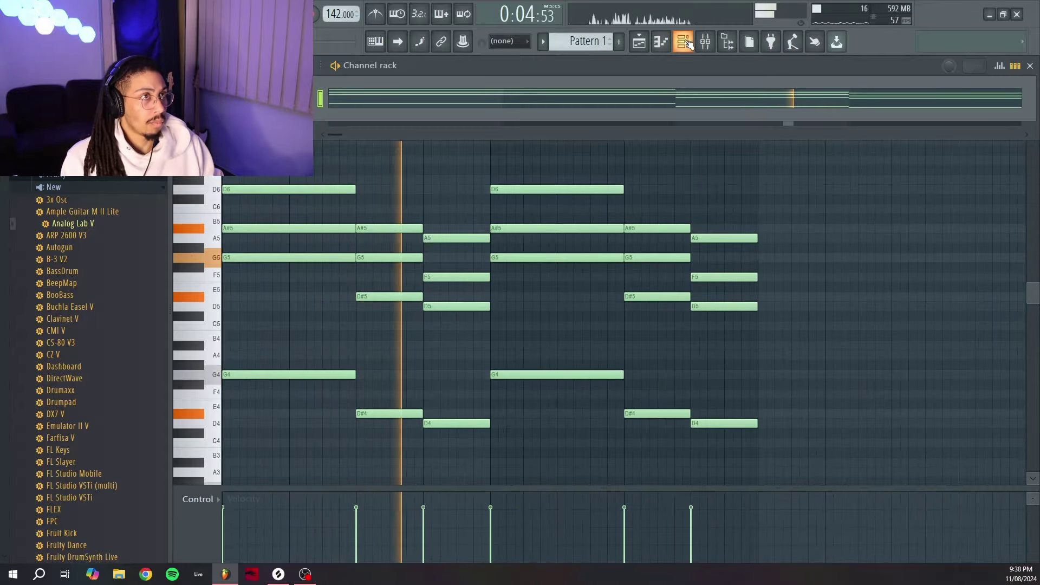
right_click(325, 97)
click(349, 126)
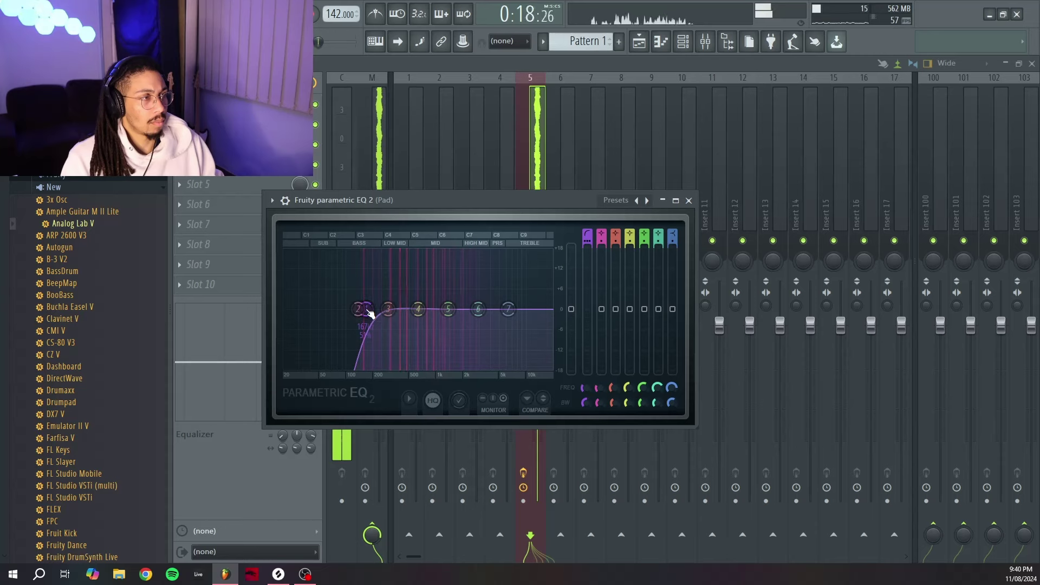
Add the Rev PLATE-140 reverb from the plugin browser to the Pad mixer track and set its blend to 0.770
click(688, 200)
click(195, 185)
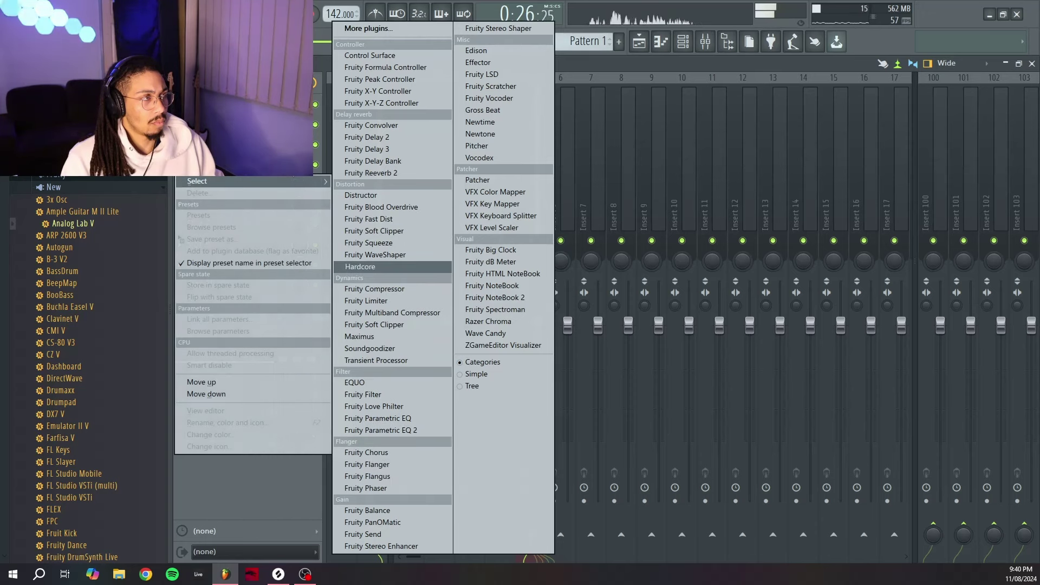
click(360, 267)
click(103, 187)
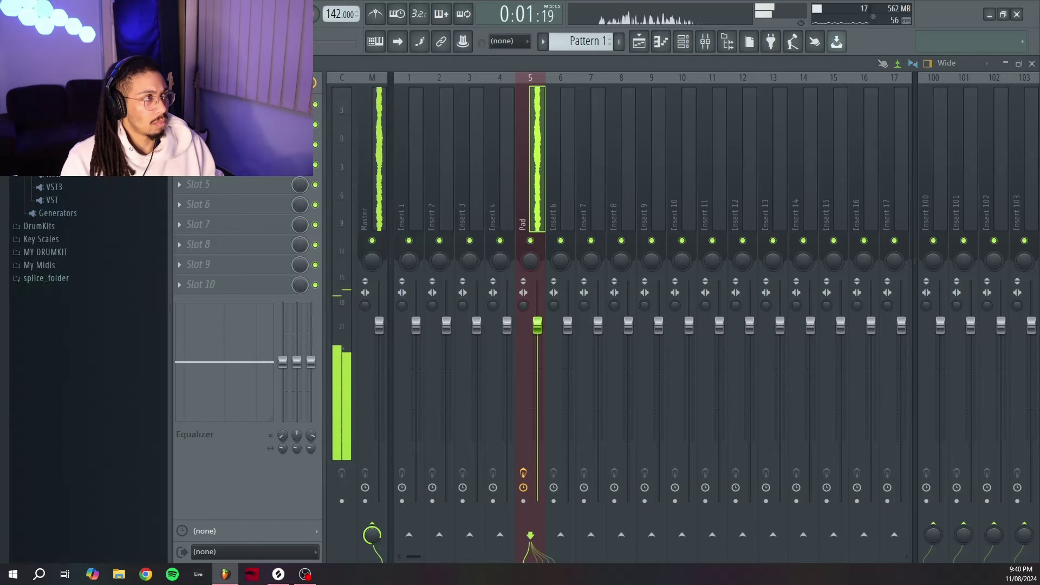
click(112, 178)
scroll(124, 279, down, 20)
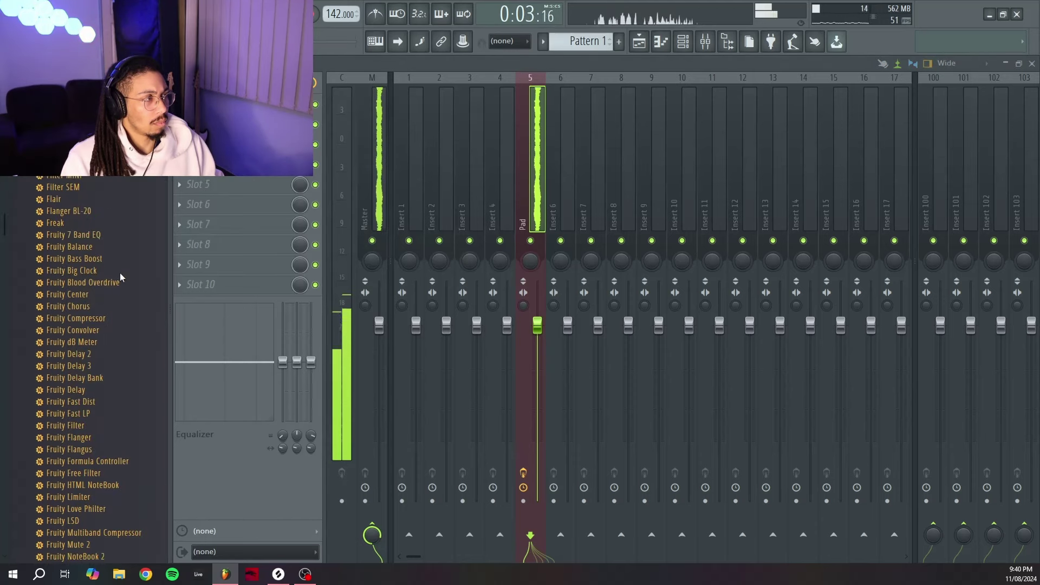
scroll(143, 373, down, 6)
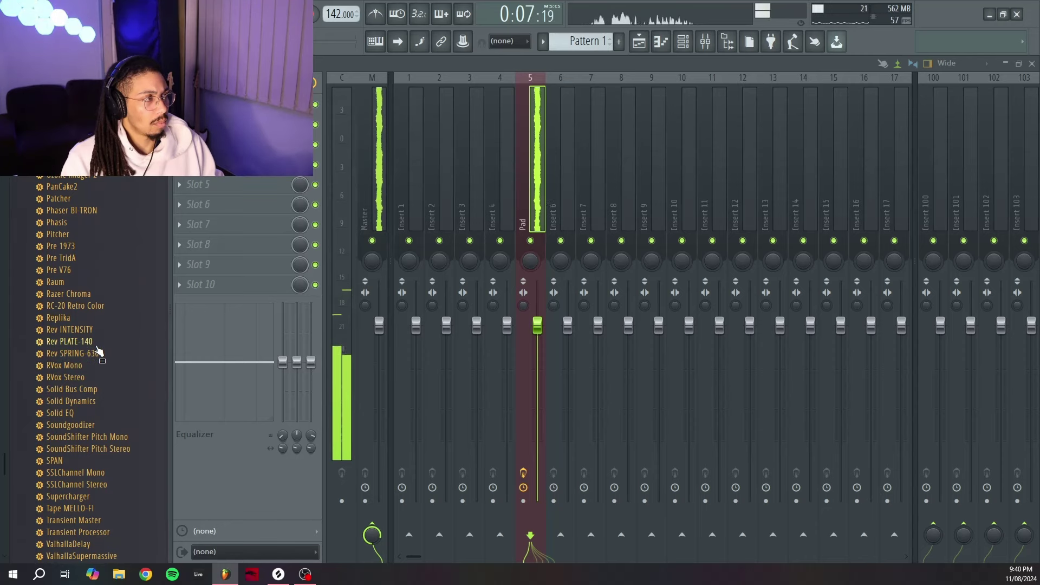
drag(99, 352, 536, 282)
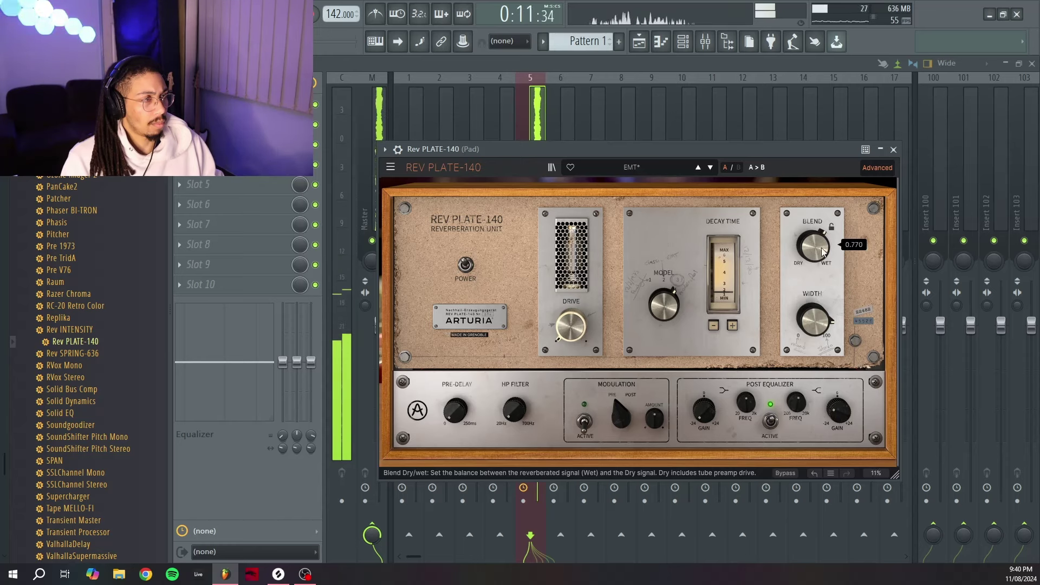
key(Escape)
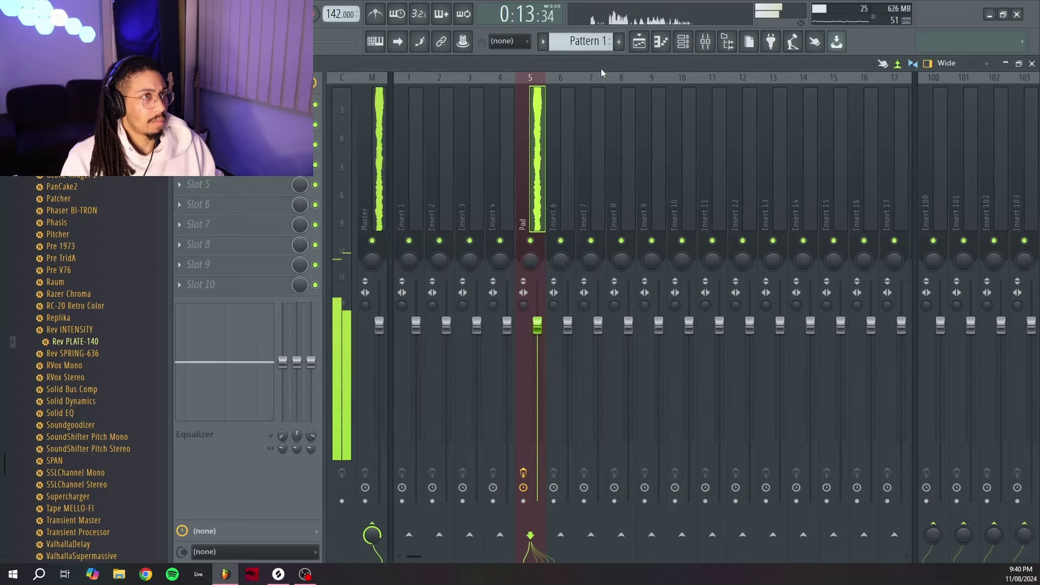
Cut the Pad's upper mids and highs by lowering bands 5, 6 and 7 in its Fruity Parametric EQ 2
click(234, 164)
click(379, 427)
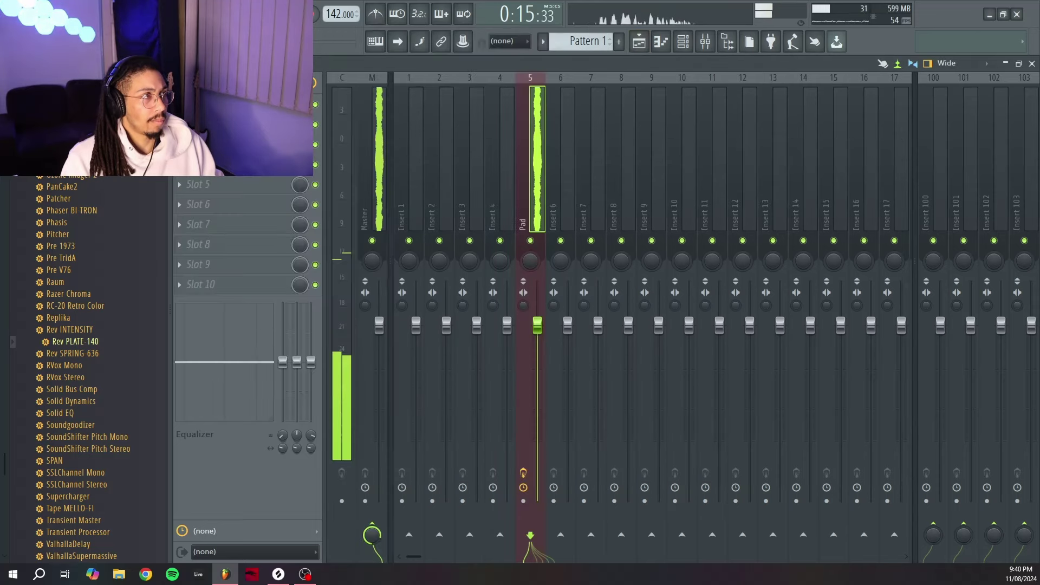
right_click(510, 317)
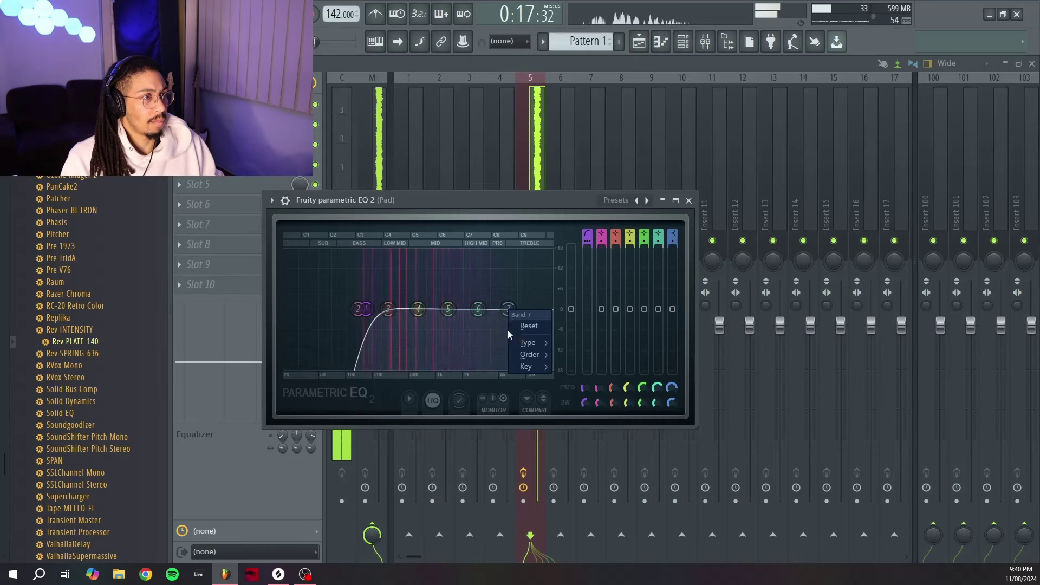
click(478, 310)
drag(511, 317, 483, 325)
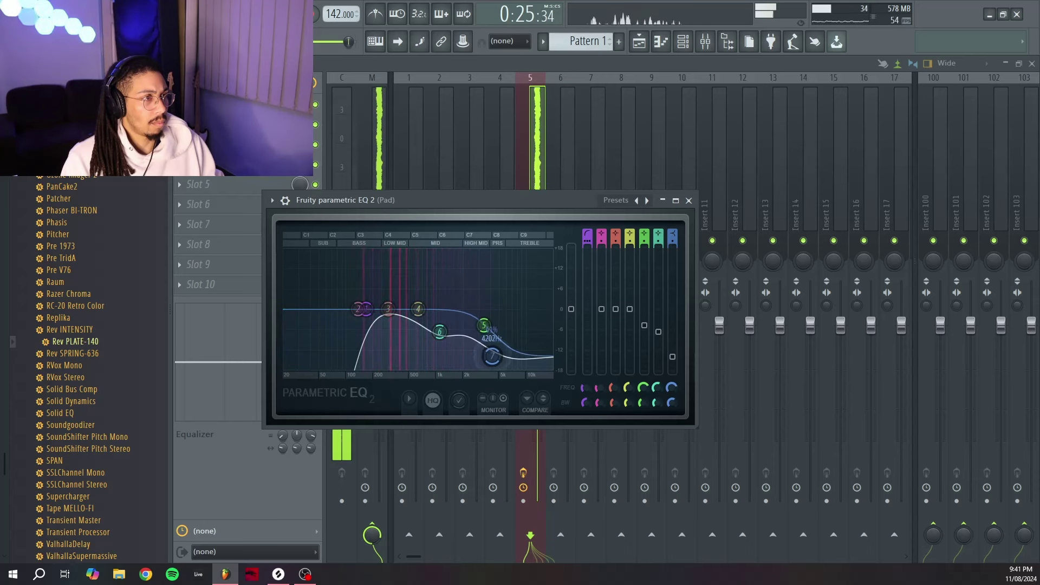
click(687, 200)
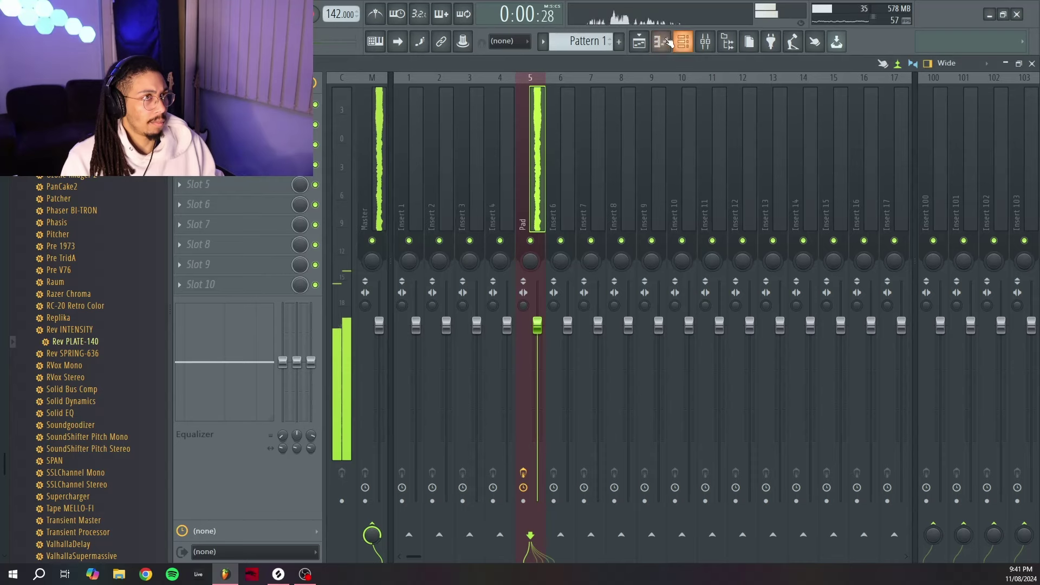
Return to the mixer and review the Pad's Rev PLATE-140 and the effect in the slot above it
click(640, 43)
click(706, 41)
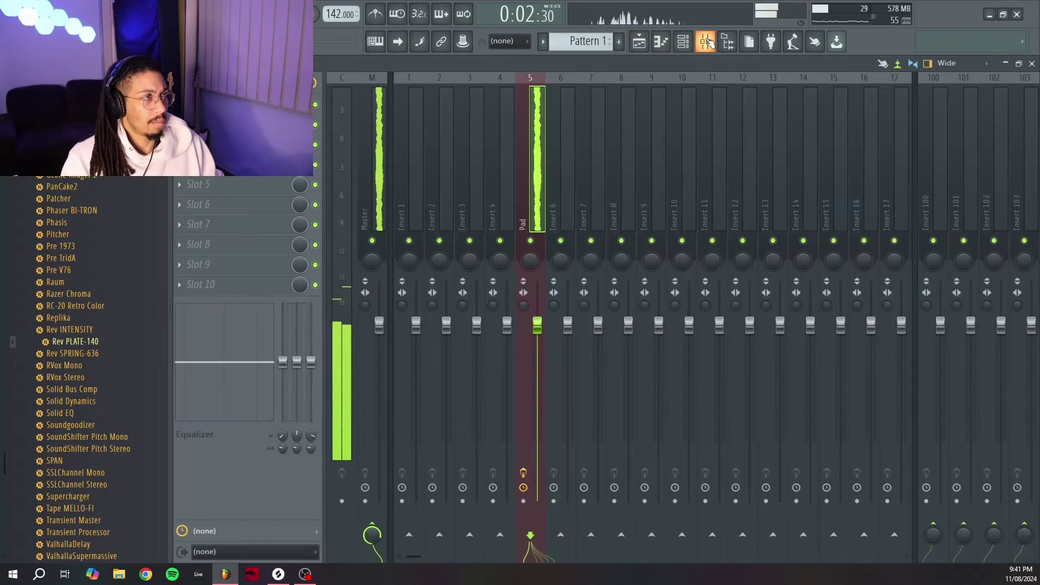
click(228, 165)
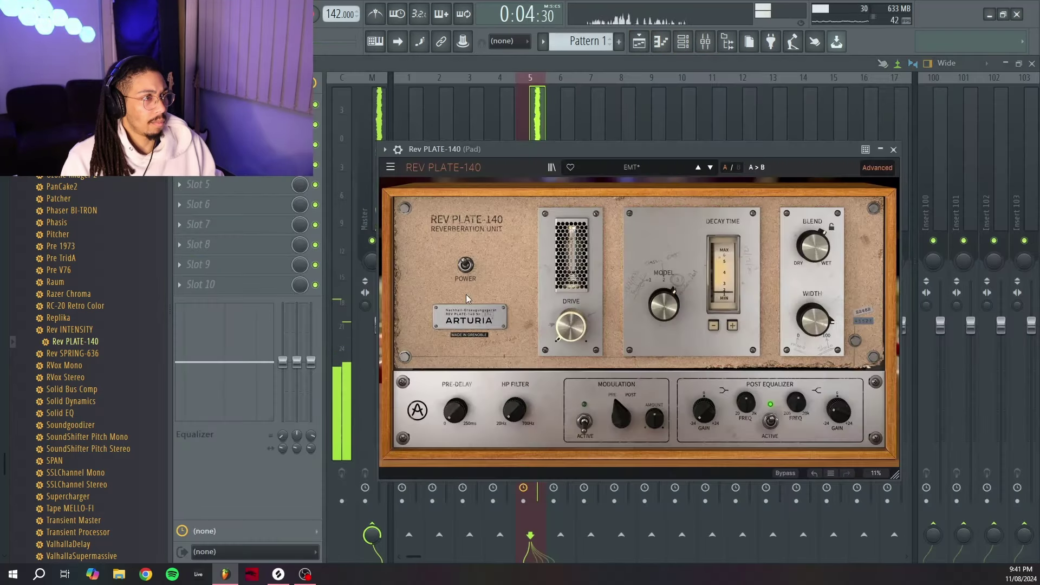
click(228, 145)
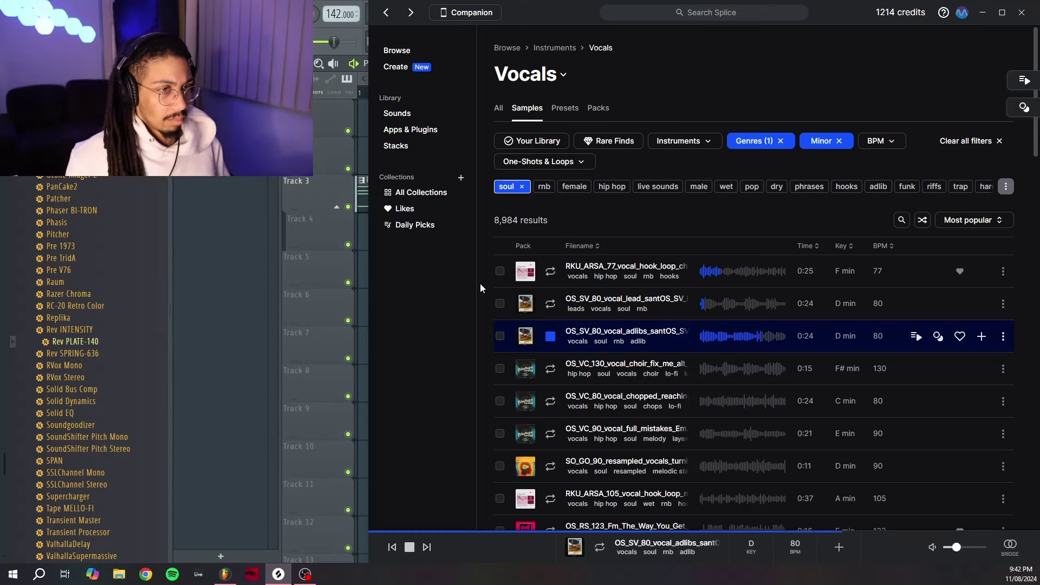
In Splice, add the previewed OS_SV_80_vocal_adlibs sample in D minor at 80 BPM to the library
click(973, 337)
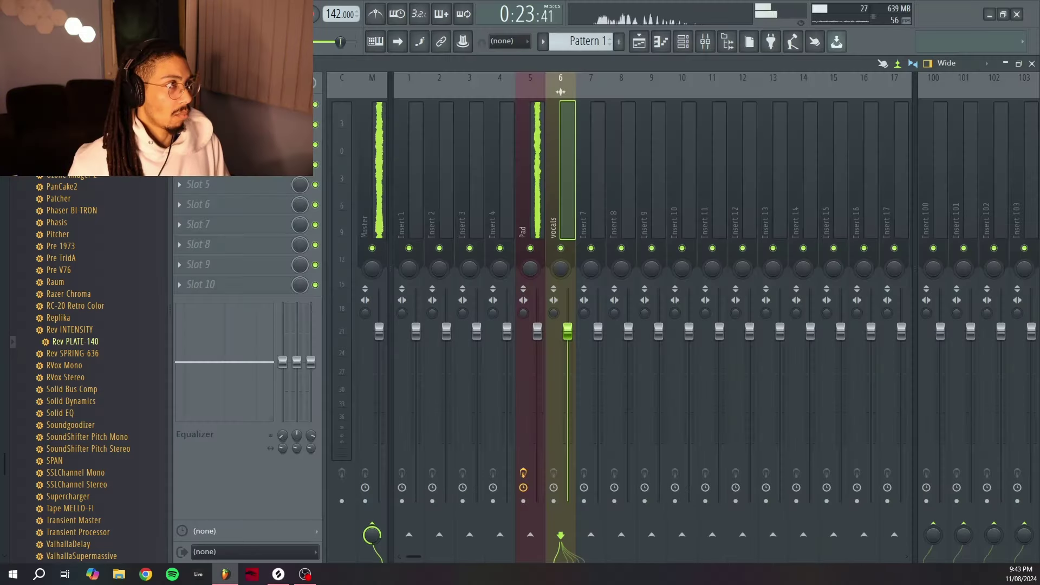
Load Fruity Parametric EQ 2 into the first effect slot of the vocals mixer track
click(180, 105)
click(437, 431)
Set band 1 of the vocals EQ to a notch filter and change its order
right_click(345, 325)
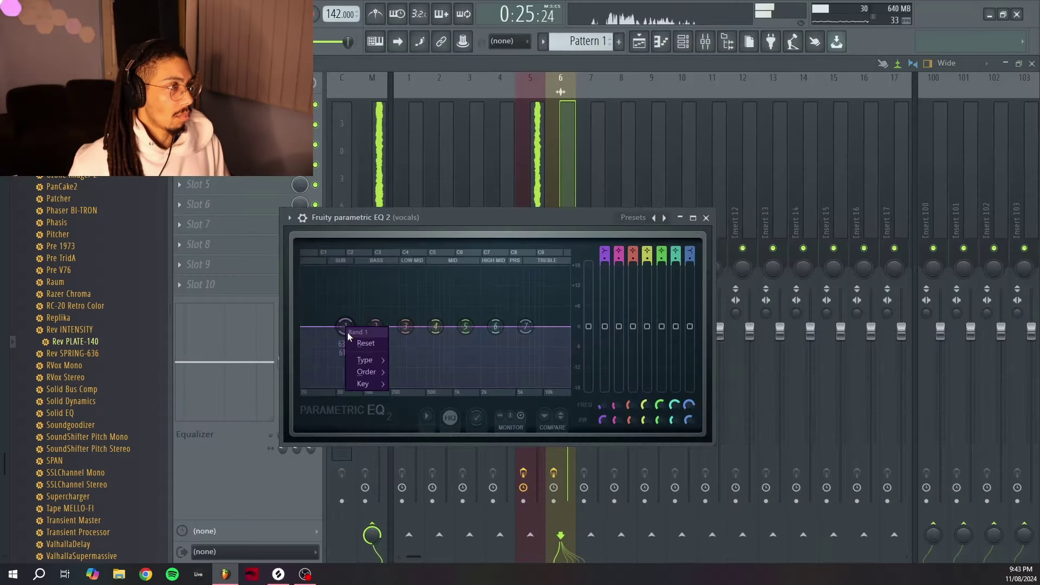
mouse_move(366, 360)
click(417, 408)
right_click(345, 326)
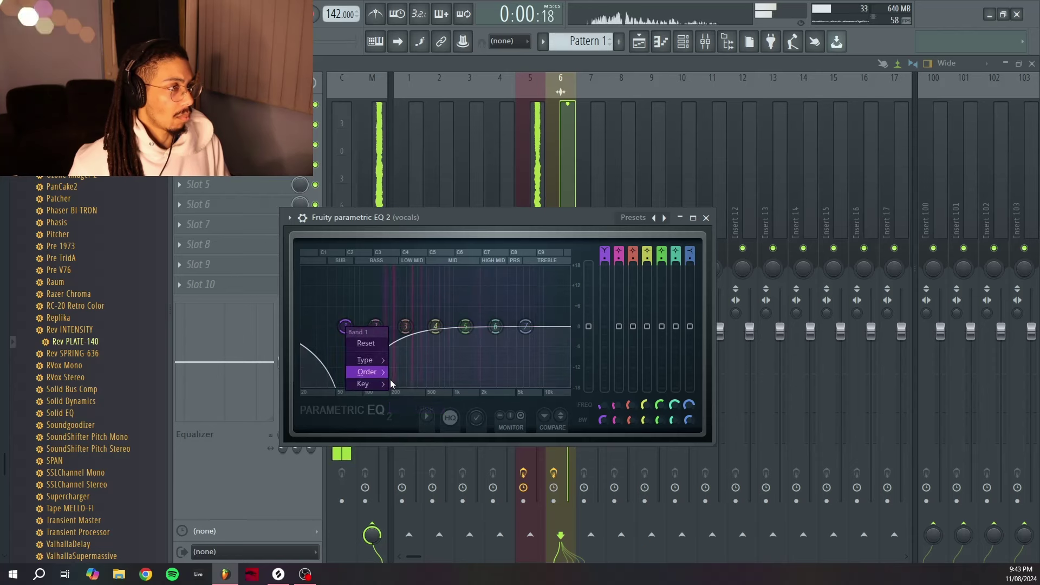
click(404, 373)
Try band 1 of the vocals EQ as a low-pass filter with its cutoff moved up to about 2065 Hz
right_click(346, 326)
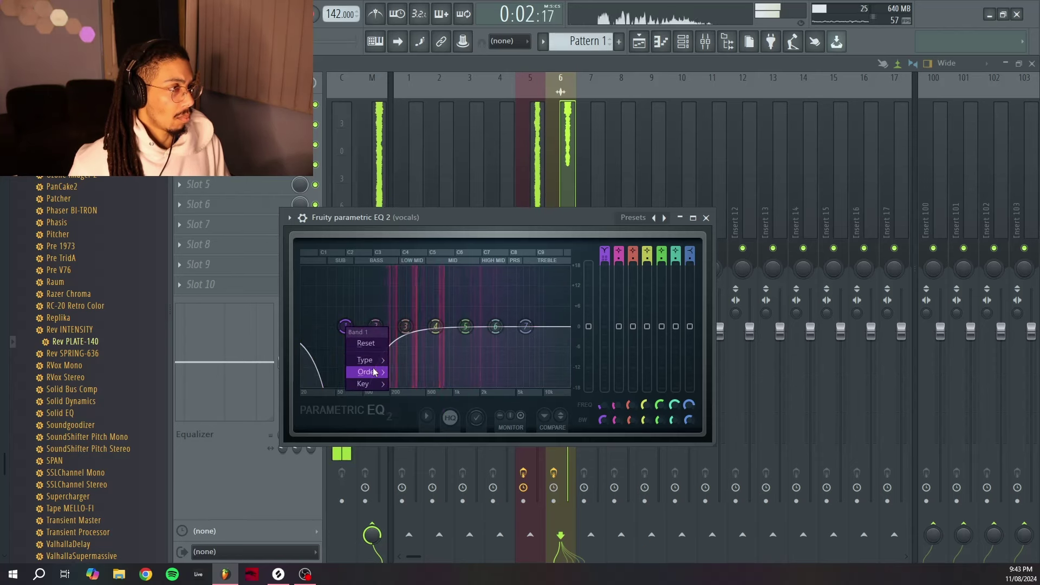
click(414, 372)
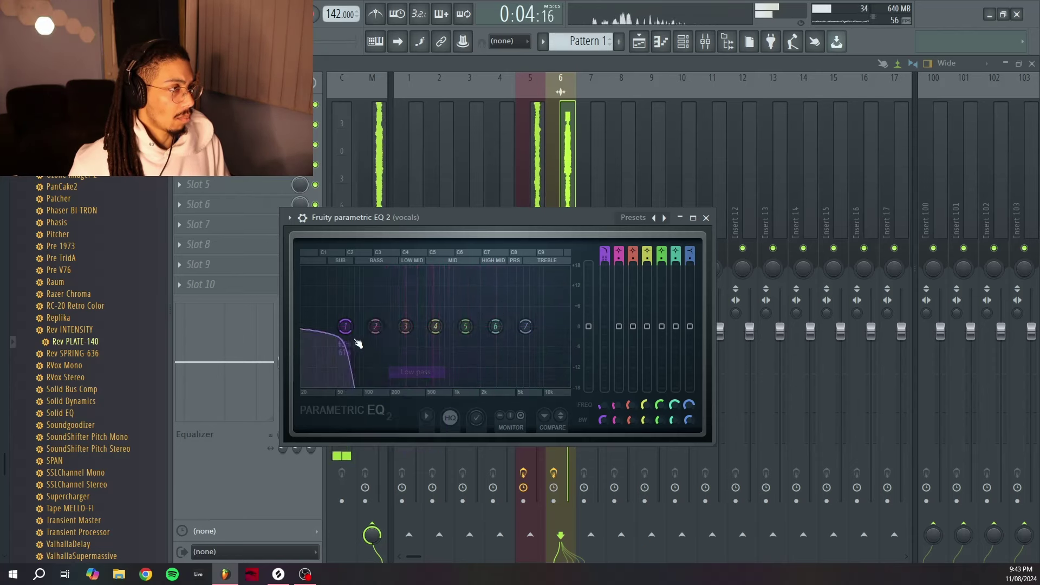
right_click(345, 325)
click(415, 372)
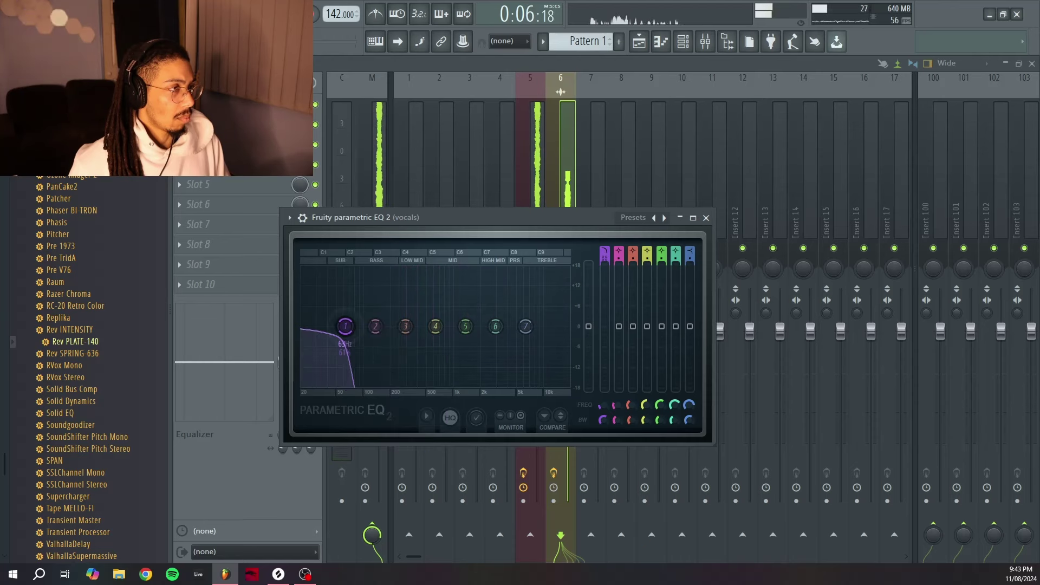
drag(345, 325, 431, 327)
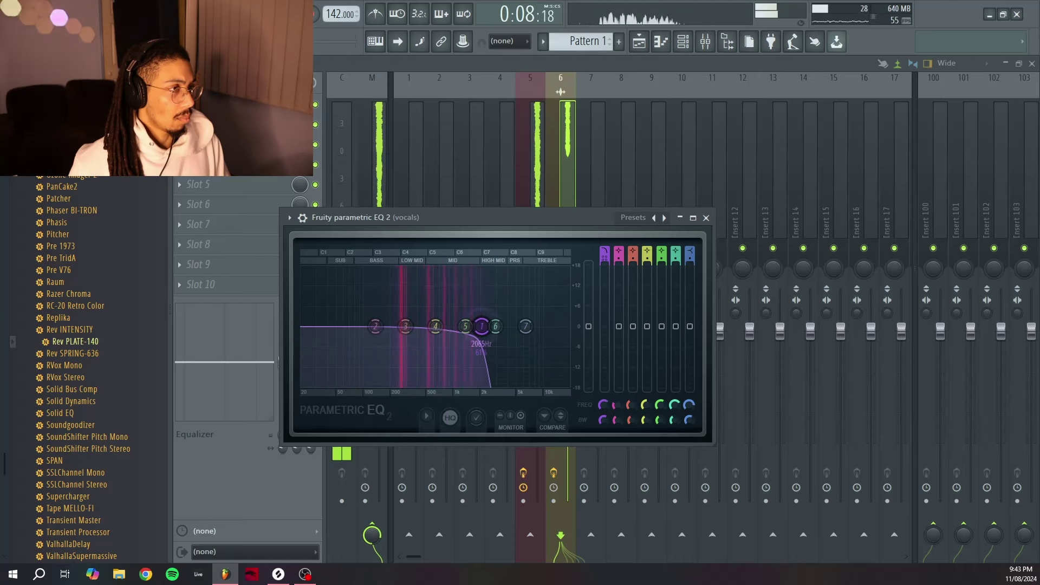
Change band 1 of the vocals EQ to a high-pass filter and move its cutoff down into the bass range beside band 2
right_click(479, 325)
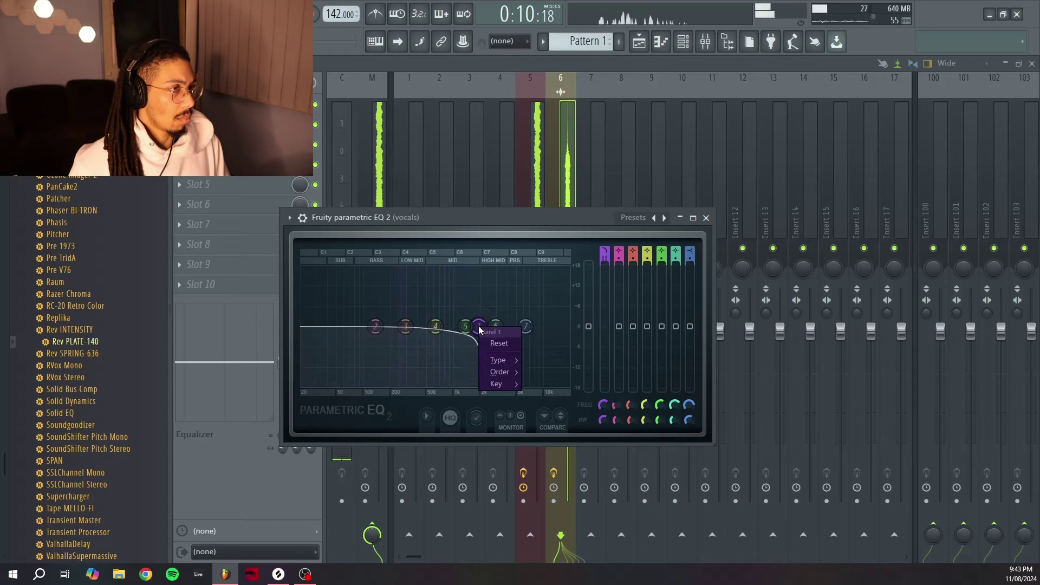
mouse_move(519, 362)
click(549, 395)
drag(479, 326, 452, 326)
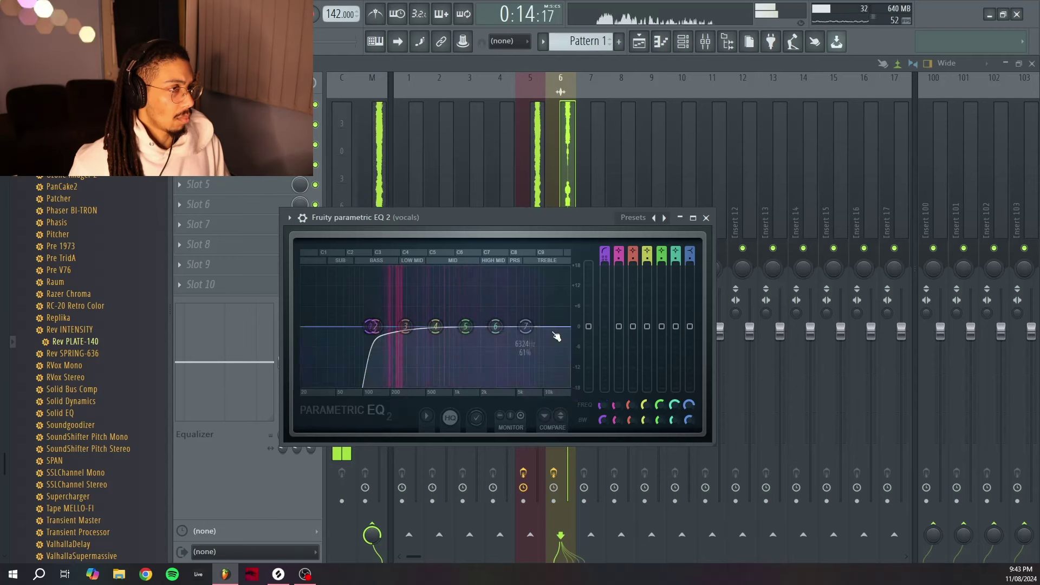
Make band 7 of the vocals EQ a steep low-pass filter with its cutoff moved down to just above band 5
right_click(525, 325)
mouse_move(543, 360)
click(580, 362)
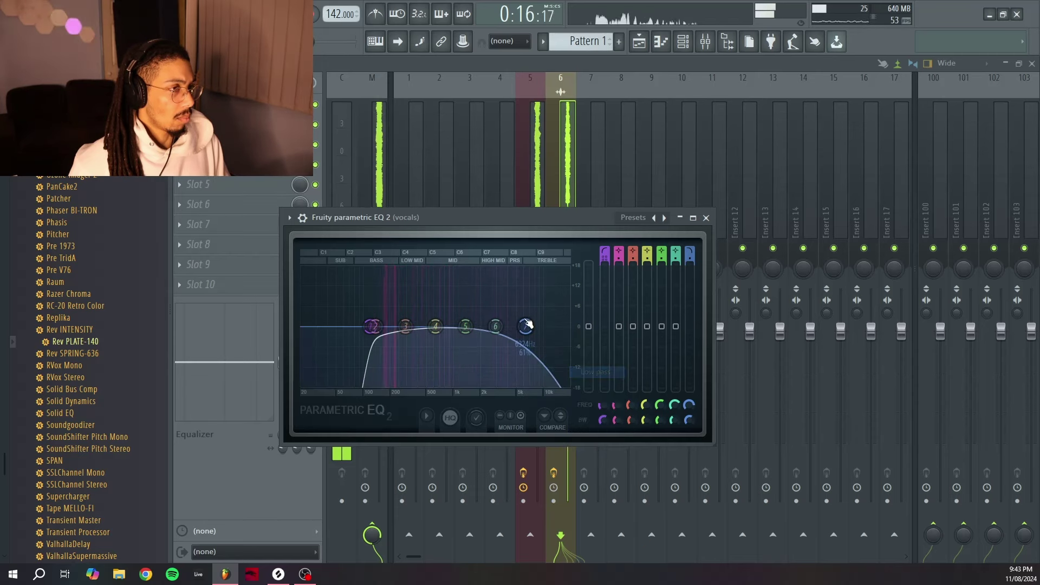
right_click(527, 325)
click(585, 372)
drag(526, 326, 472, 326)
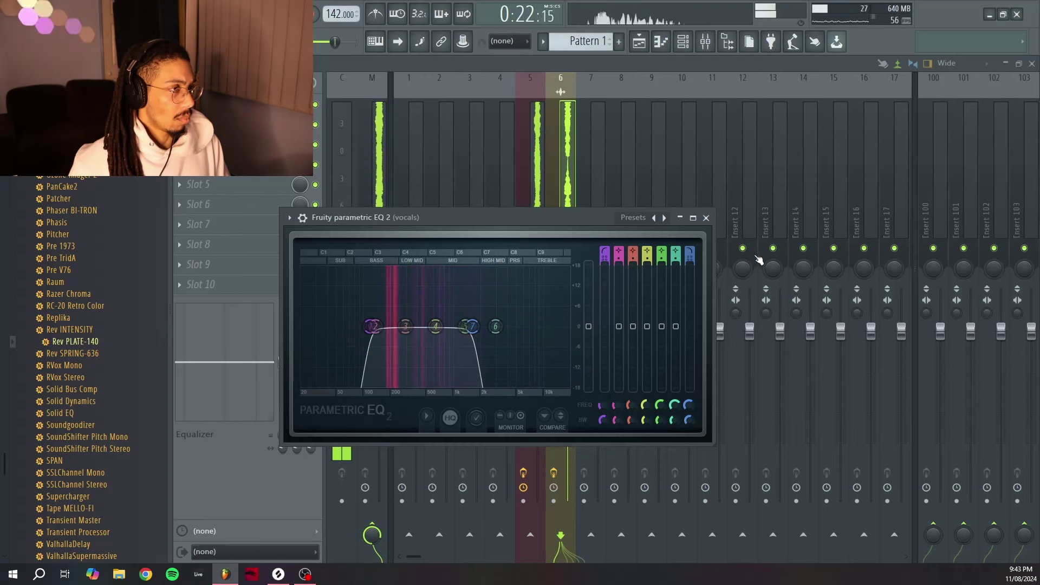
click(706, 219)
Add Fruity Flangus to the second effect slot of the vocals mixer track
click(180, 125)
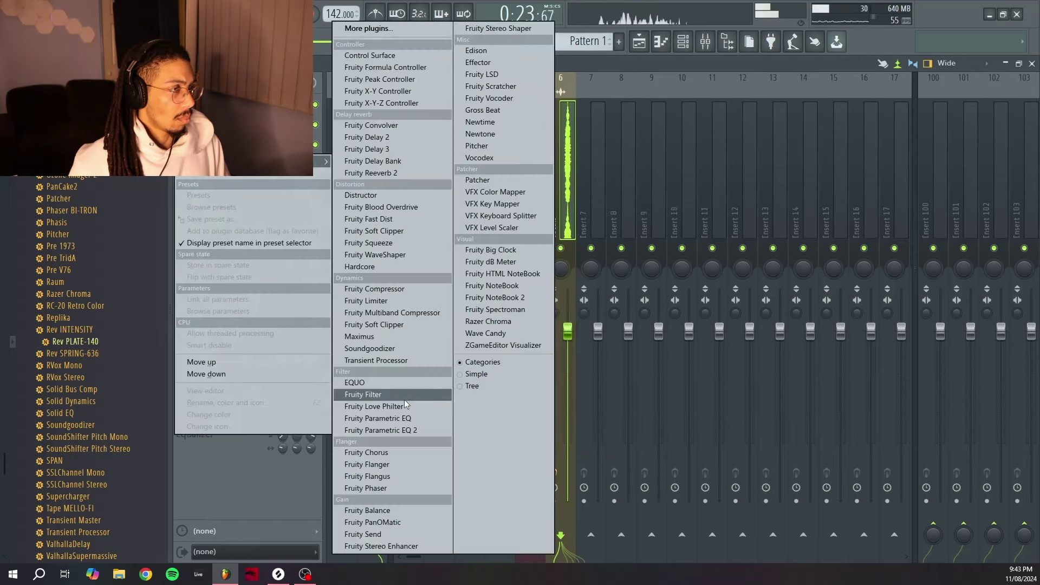
click(399, 478)
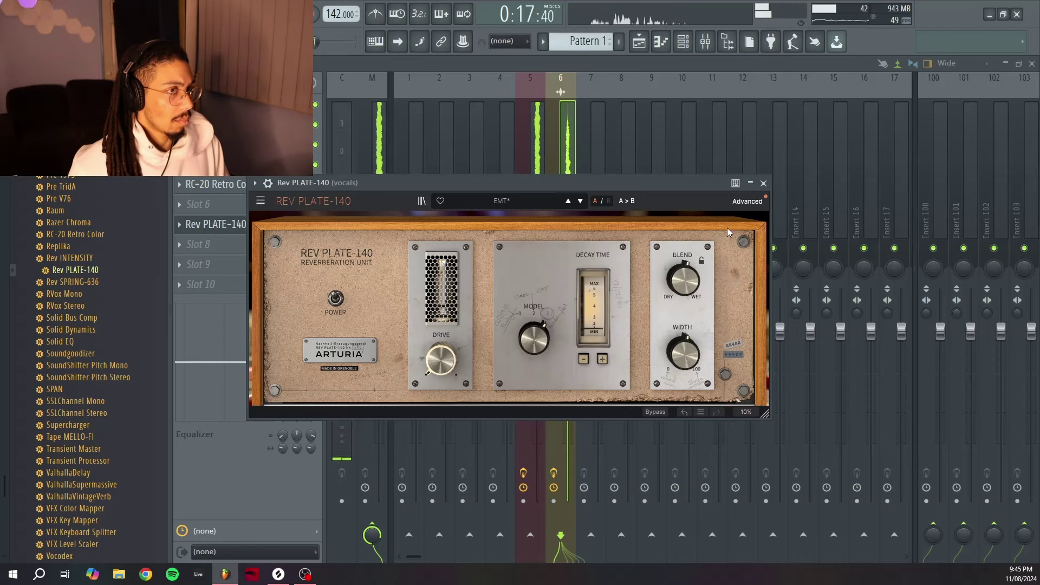
Show the advanced controls of the Rev PLATE-140 reverb on the vocals track
click(748, 201)
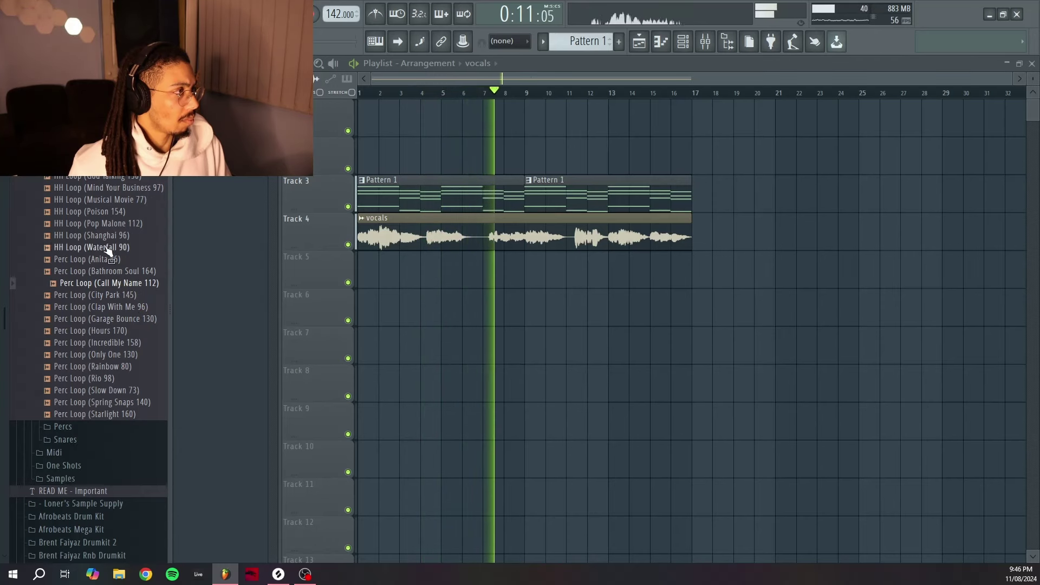
Browse to the Perc Loops folder inside the Drums of the first Layers (R&B) kit
click(98, 164)
scroll(91, 227, up, 4)
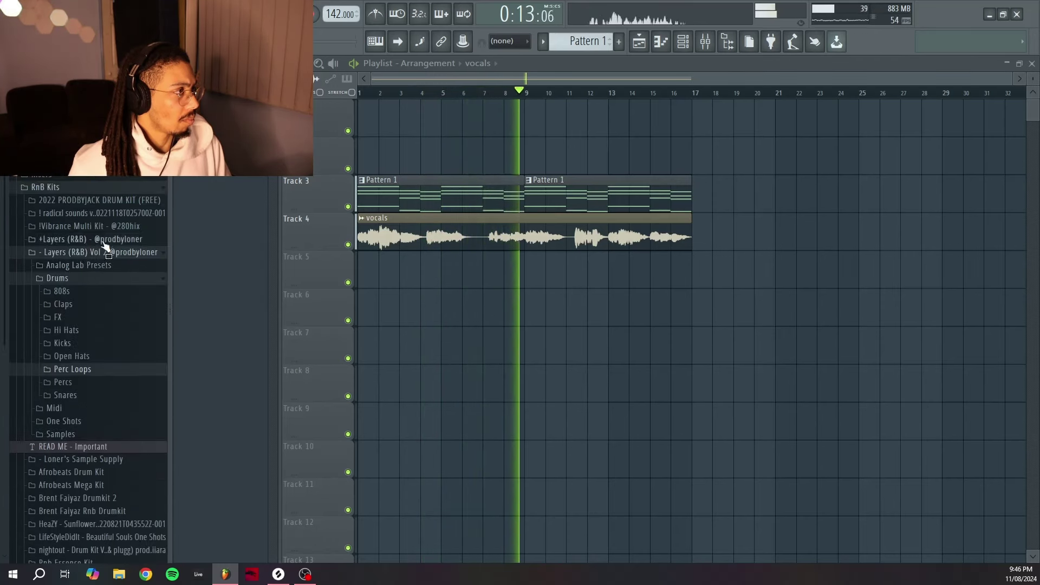
click(103, 242)
click(105, 265)
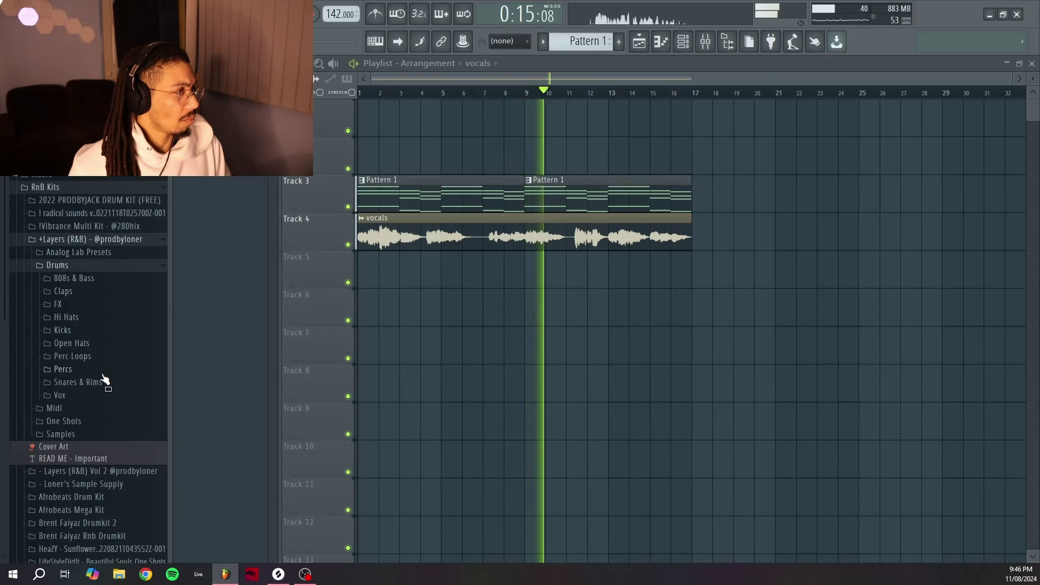
click(112, 357)
scroll(136, 352, down, 5)
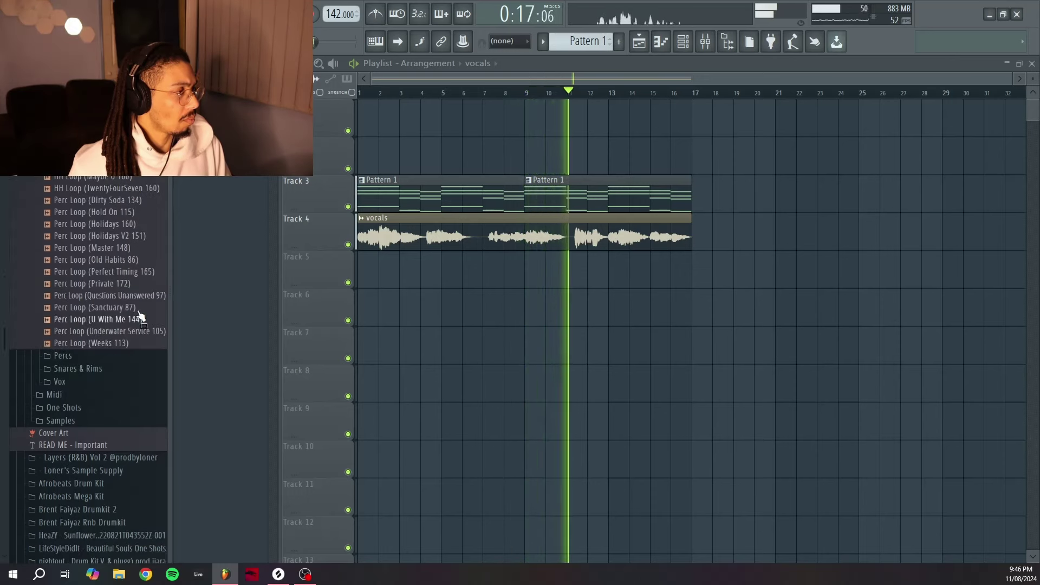
Audition the kit's percussion loops against the playing beat, from Questions Unanswered 97 through Weeks 113, then Master 148, Holidays V2 151 and Private 172
click(138, 297)
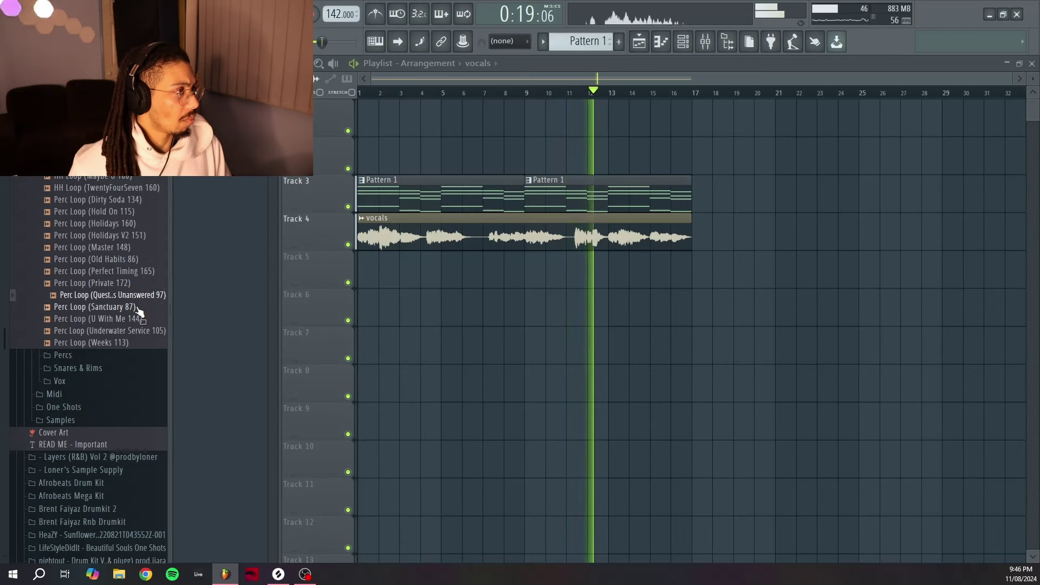
click(138, 308)
click(137, 319)
click(137, 331)
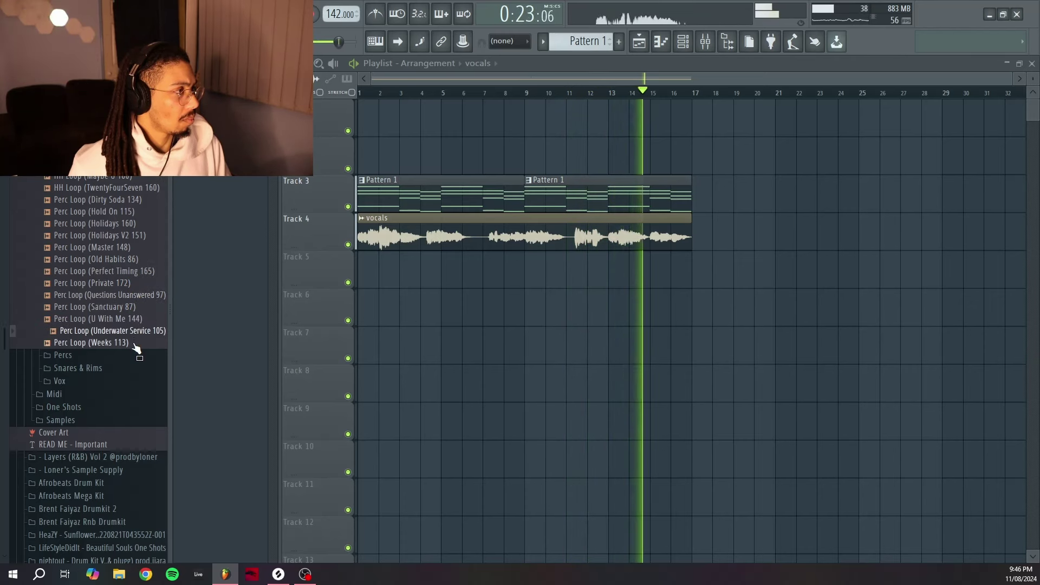
click(135, 343)
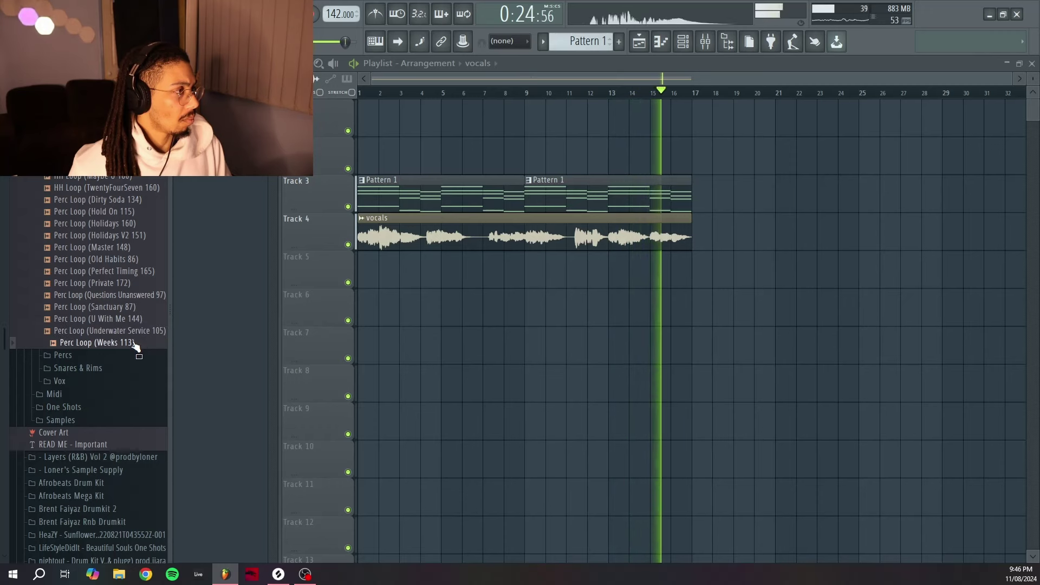
click(134, 249)
click(139, 235)
click(143, 284)
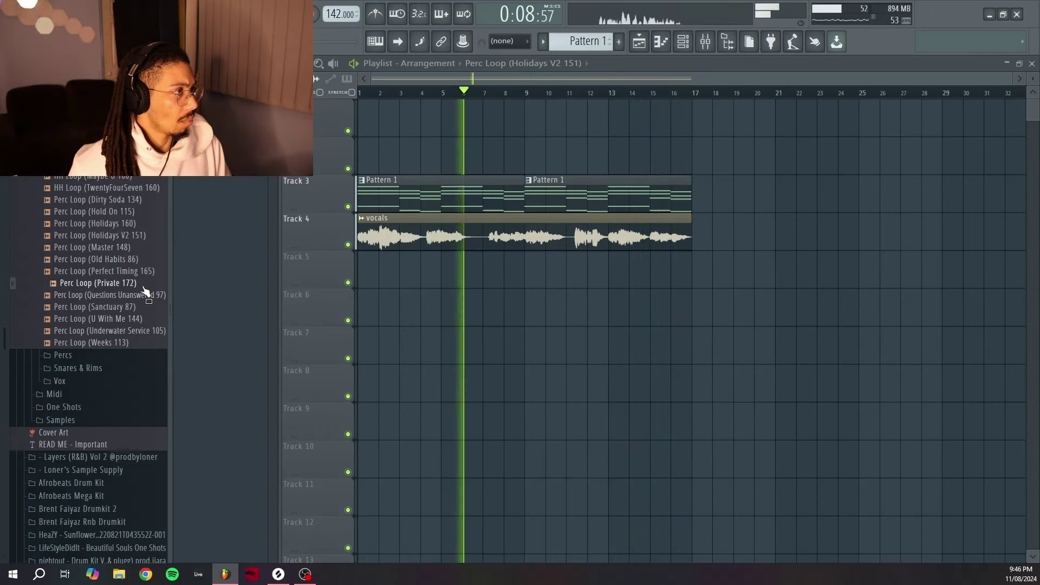
Place Perc Loop (Private 172) at the start of Track 5 and time-stretch it in Stretch mode to span eight bars
drag(143, 290, 379, 265)
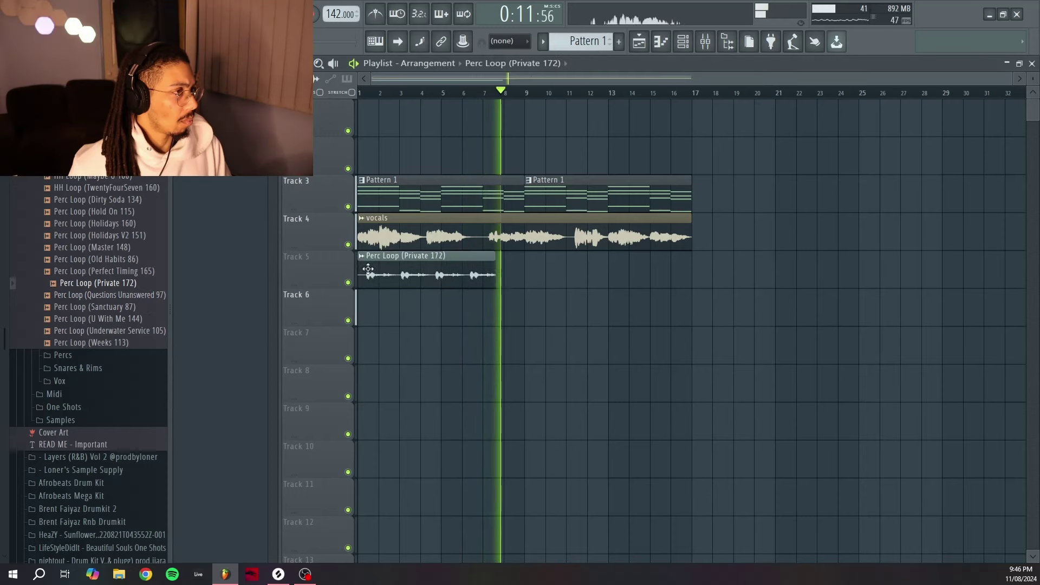
click(430, 262)
click(624, 289)
click(601, 325)
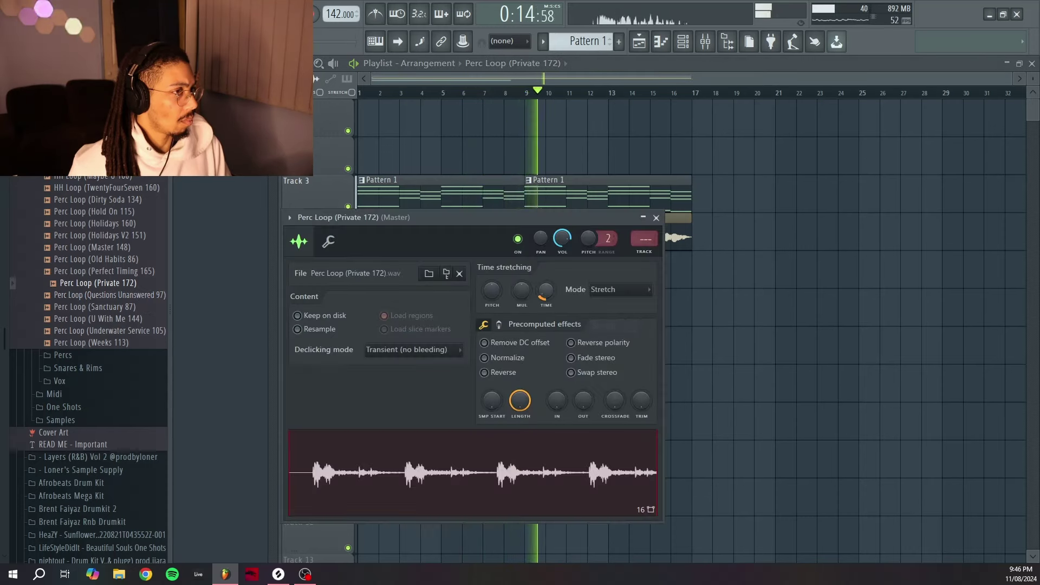
drag(529, 219, 570, 327)
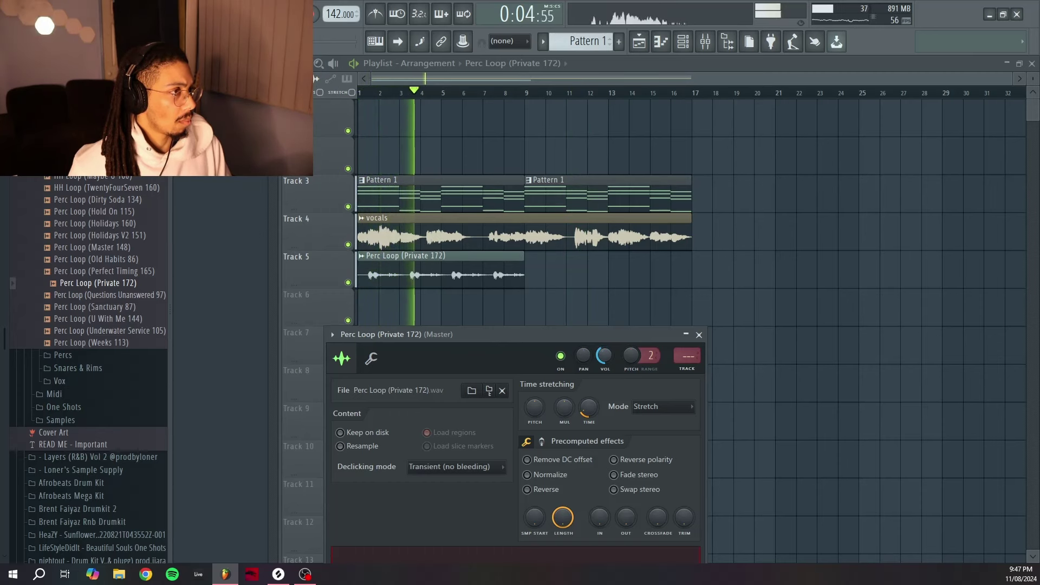
Rename the percussion loop channel as pl and duplicate its clip on Track 5 to fill bars 9 to 16
right_click(362, 264)
click(391, 315)
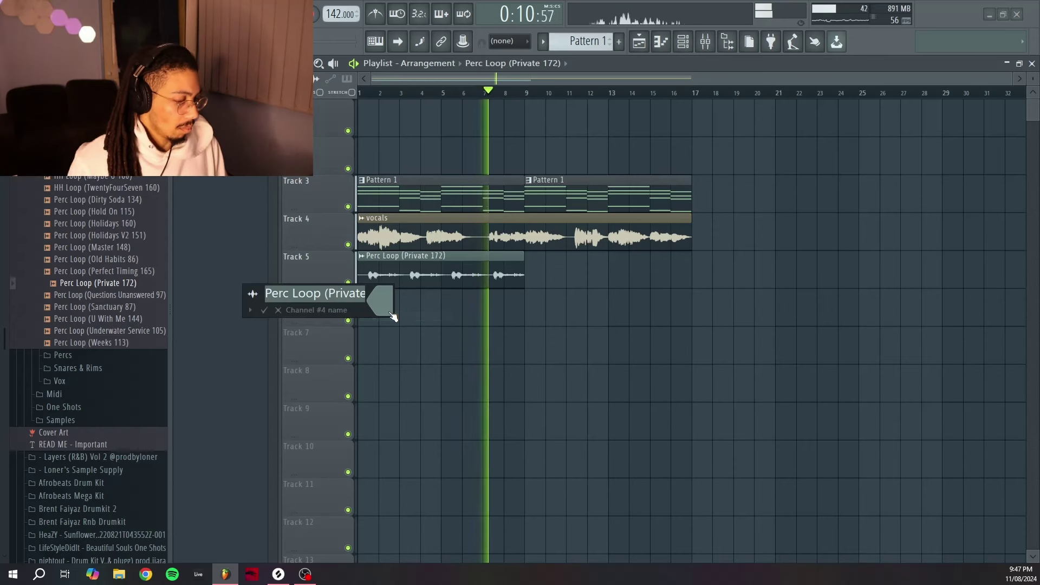
text(pl)
key(Return)
mouse_move(553, 252)
mouse_down()
mouse_move(437, 287)
mouse_move(430, 271)
mouse_up()
key(ctrl+b)
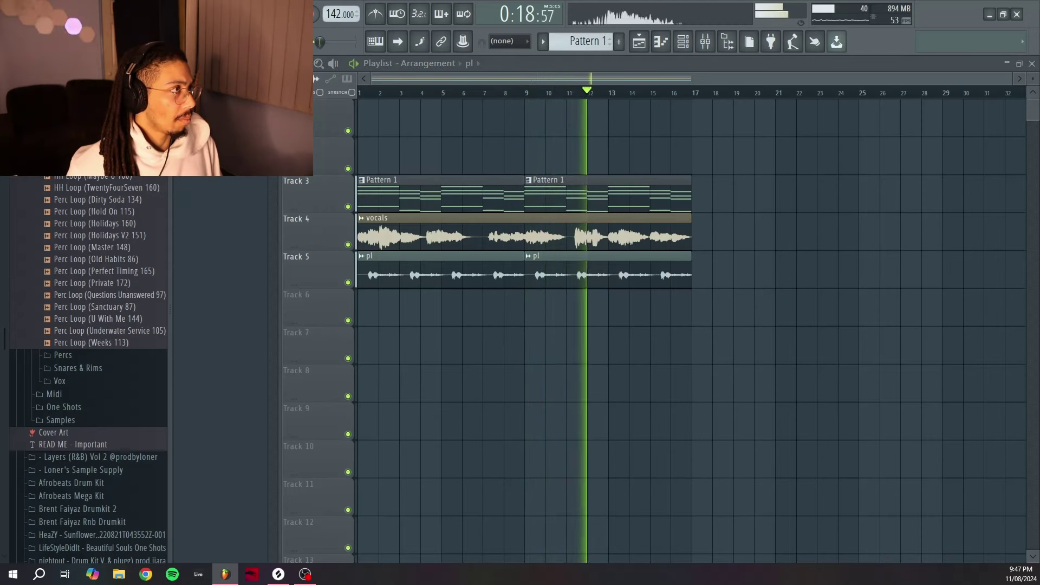
Browse to the Perc Loops folder in the Drums of the Layers (R&B) Vol 2 kit
scroll(129, 187, down, 5)
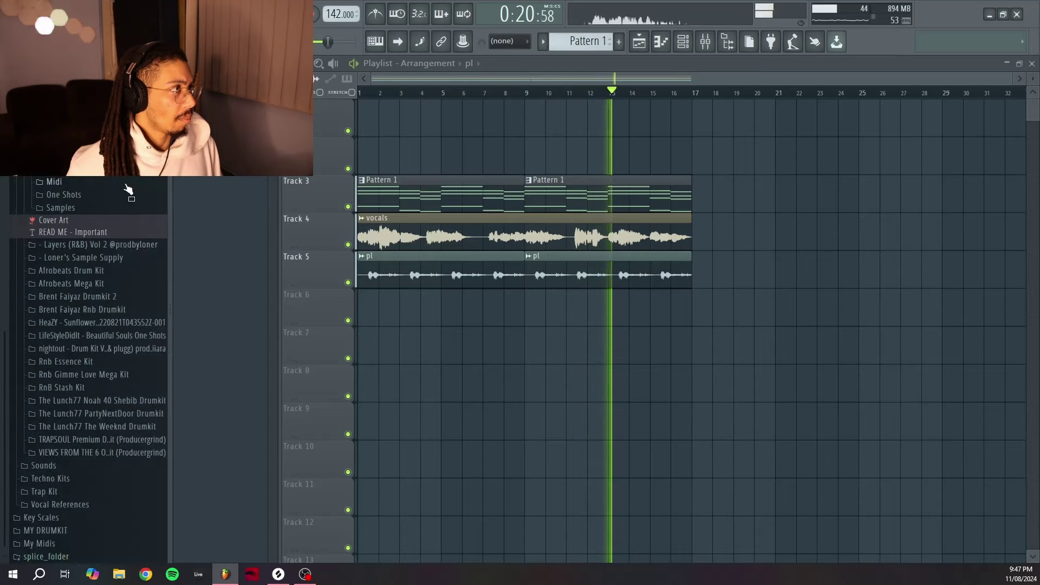
click(131, 248)
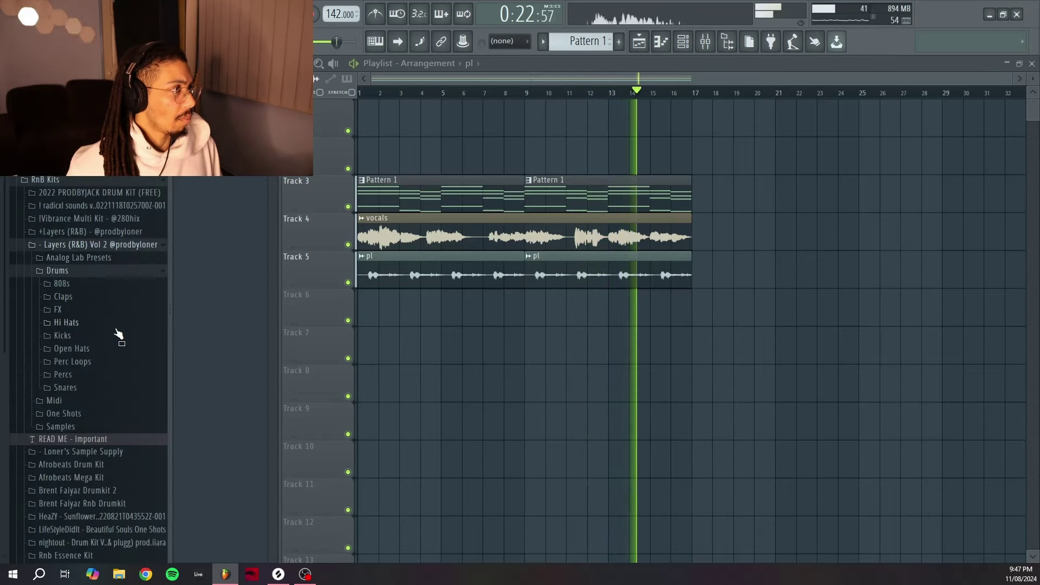
click(128, 361)
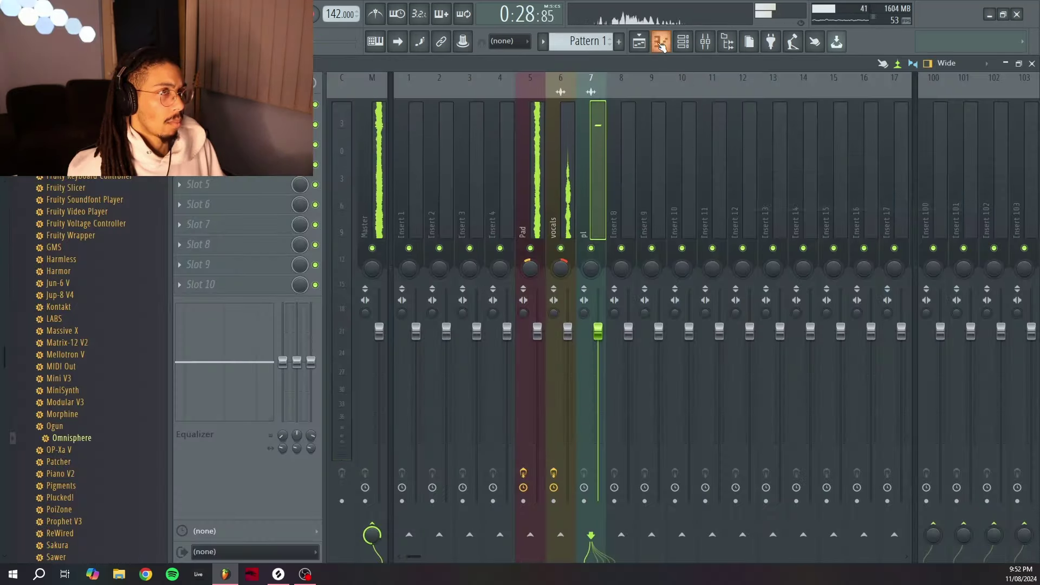
Return to the playlist and browse to the Accents & Textures one shots of the Layers (R&B) Vol 2 kit
click(661, 44)
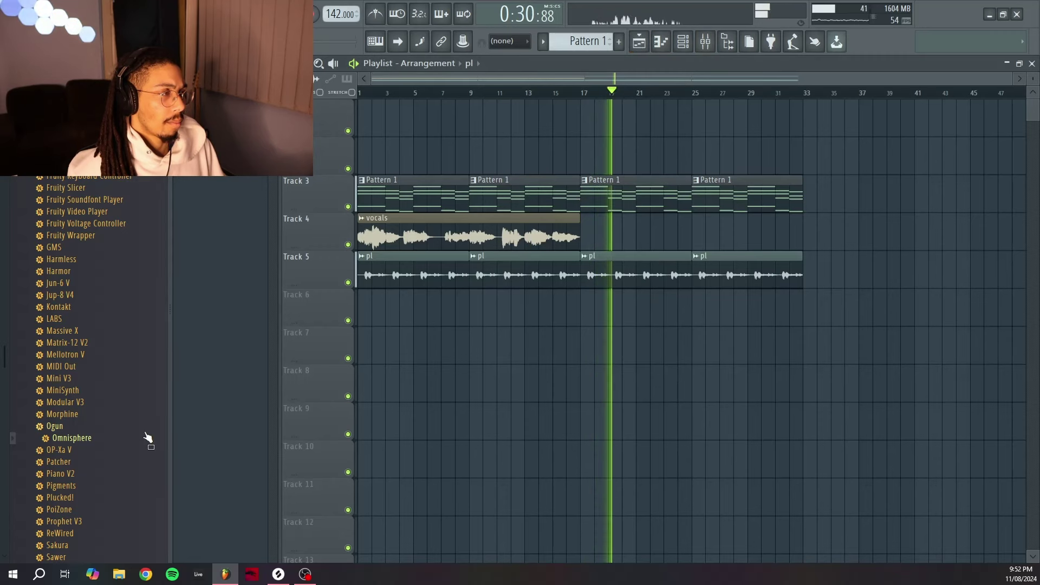
scroll(147, 438, up, 10)
click(97, 189)
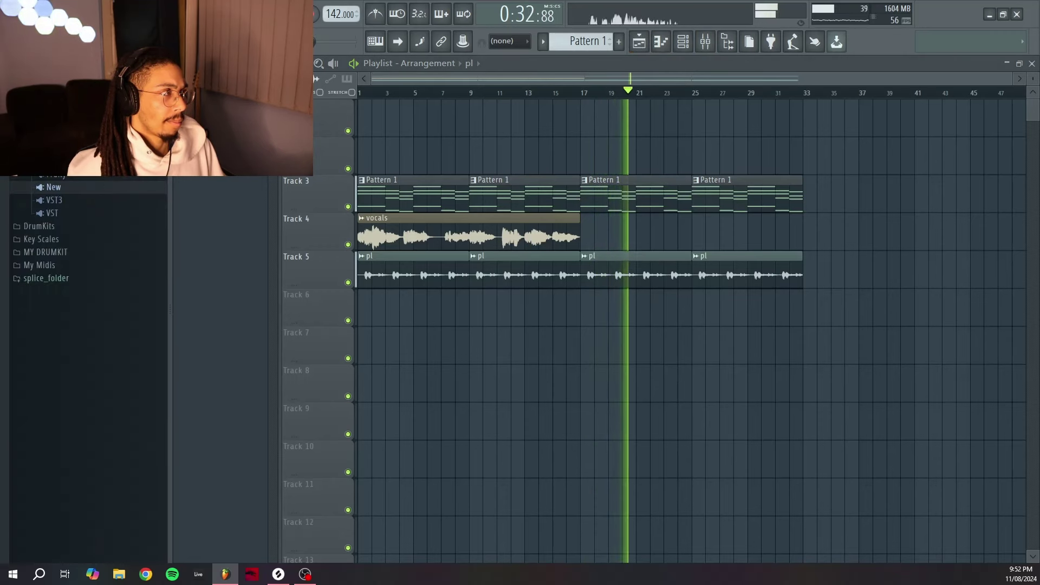
scroll(87, 325, down, 2)
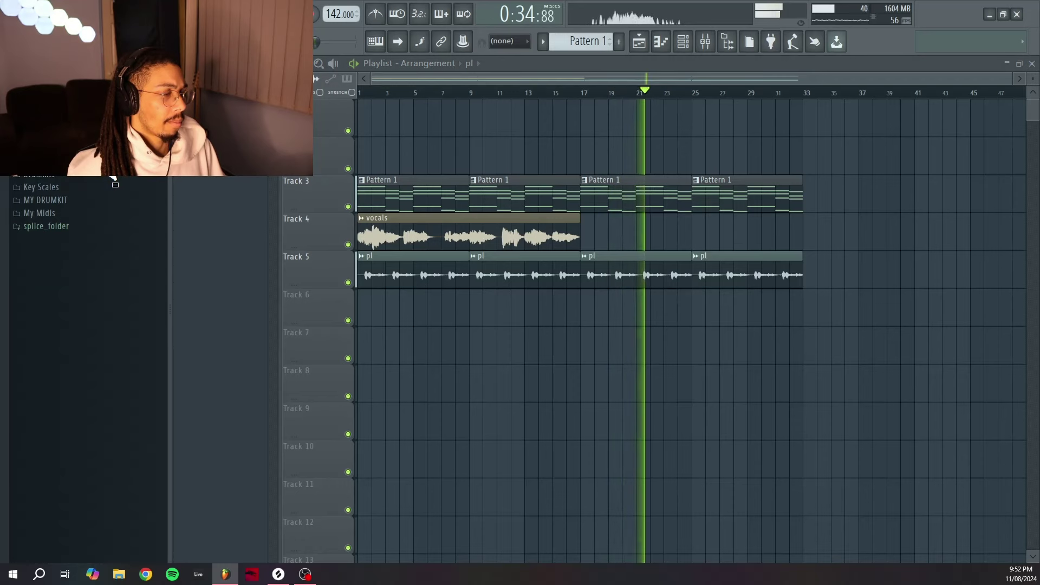
scroll(125, 187, up, 10)
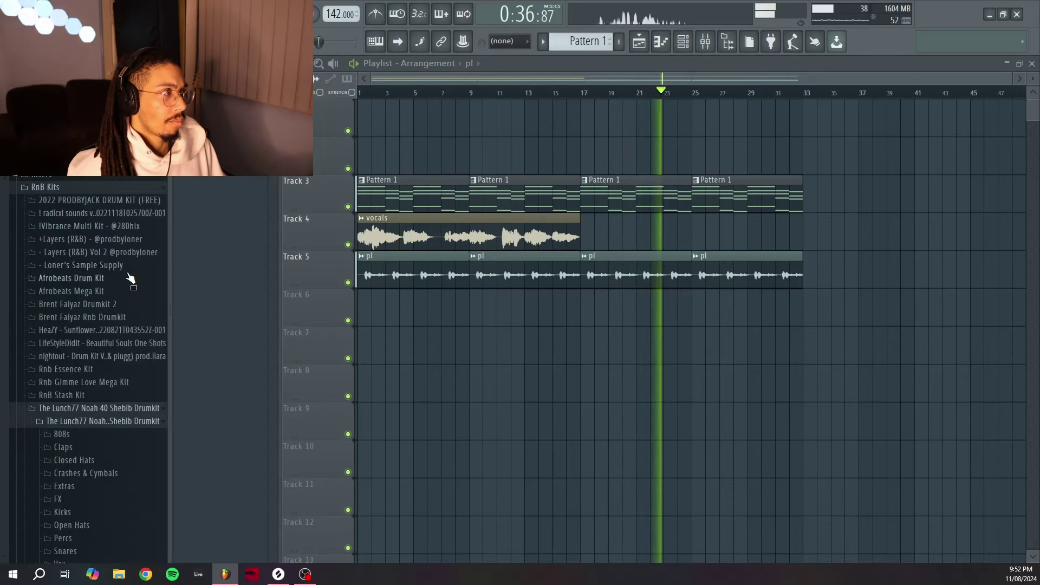
click(136, 253)
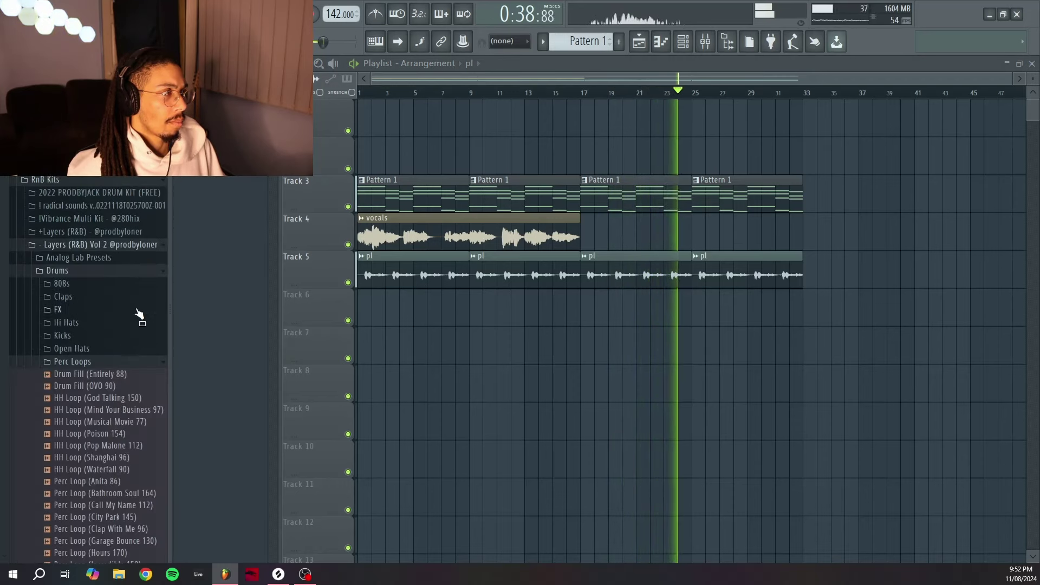
click(137, 271)
click(117, 298)
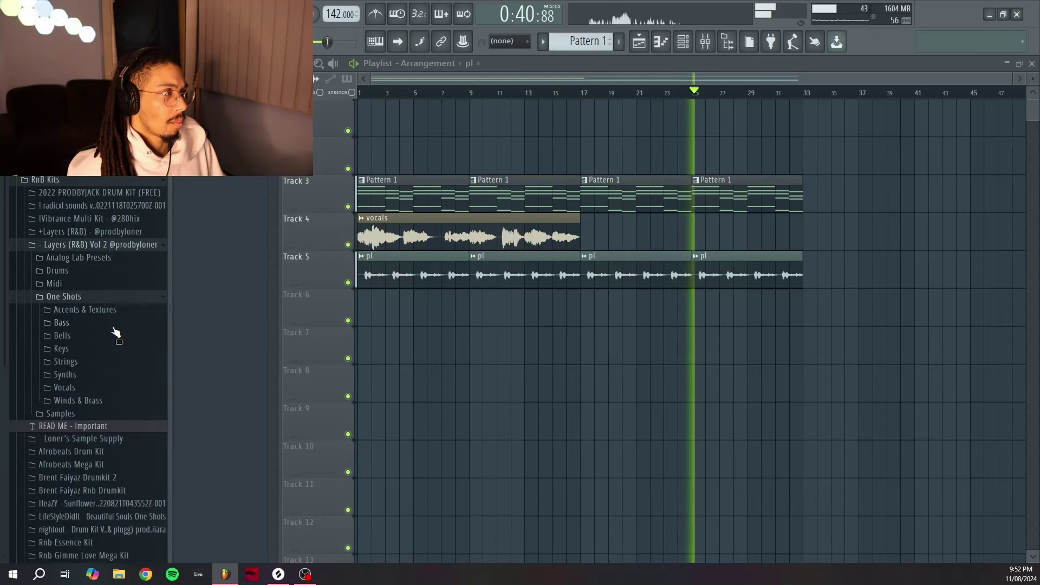
click(116, 311)
Audition accent and texture samples against the beat, including Rollercoaster, Run Synth Run, Sky Arp and Waterfall Piano
click(123, 332)
click(133, 357)
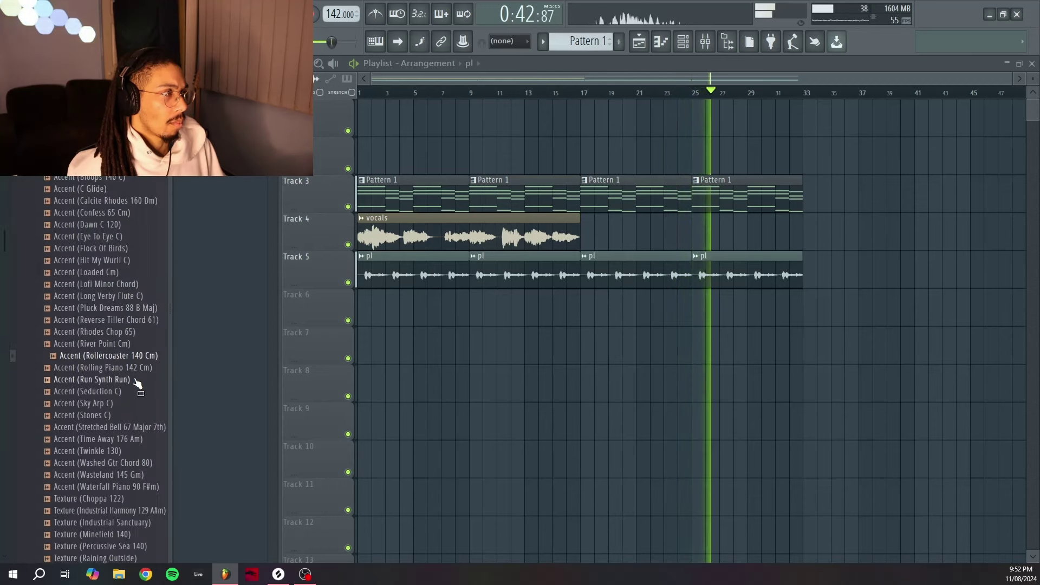
click(136, 380)
click(132, 404)
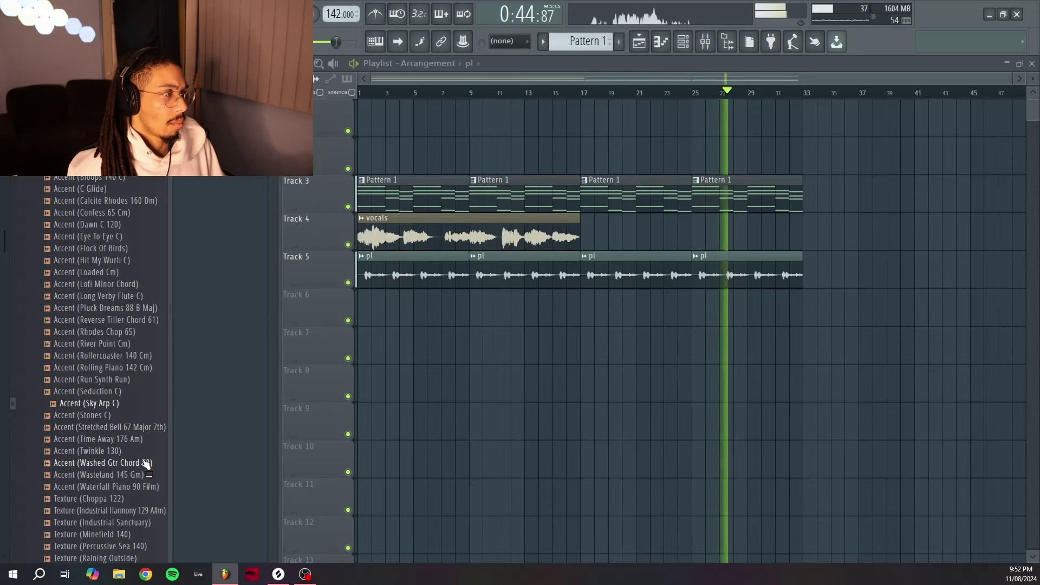
click(145, 488)
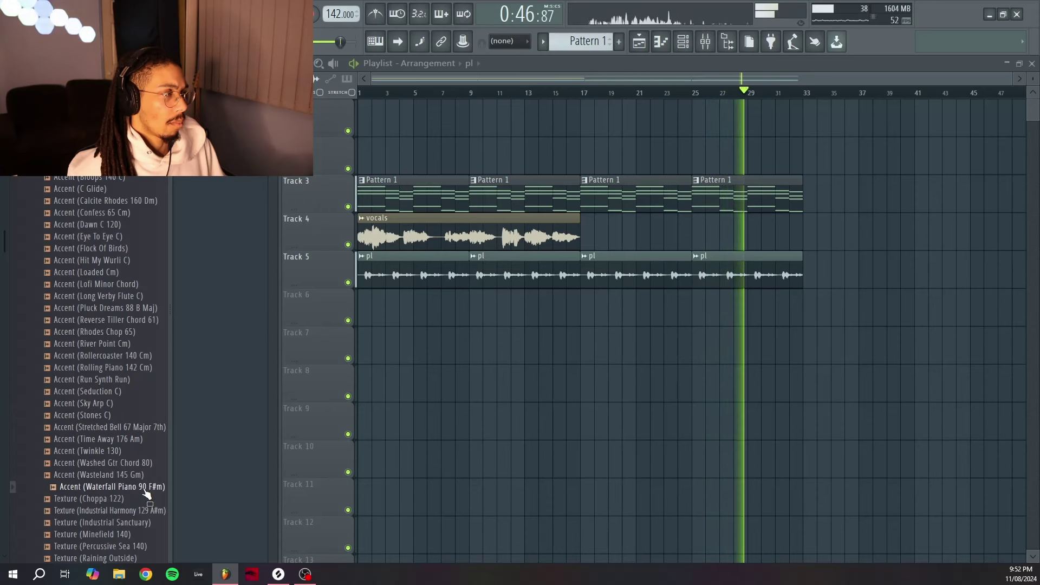
scroll(148, 444, down, 4)
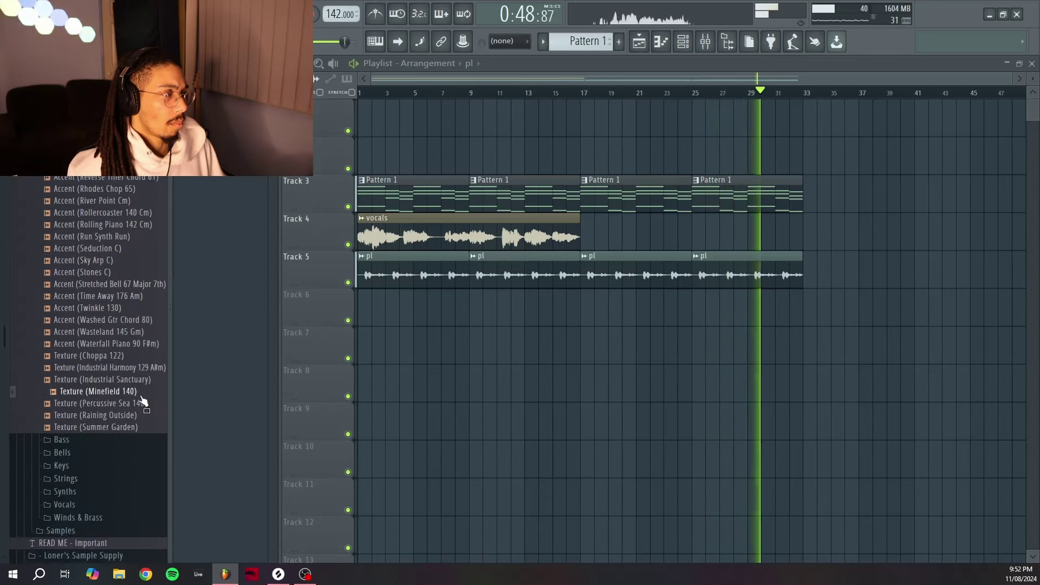
click(146, 276)
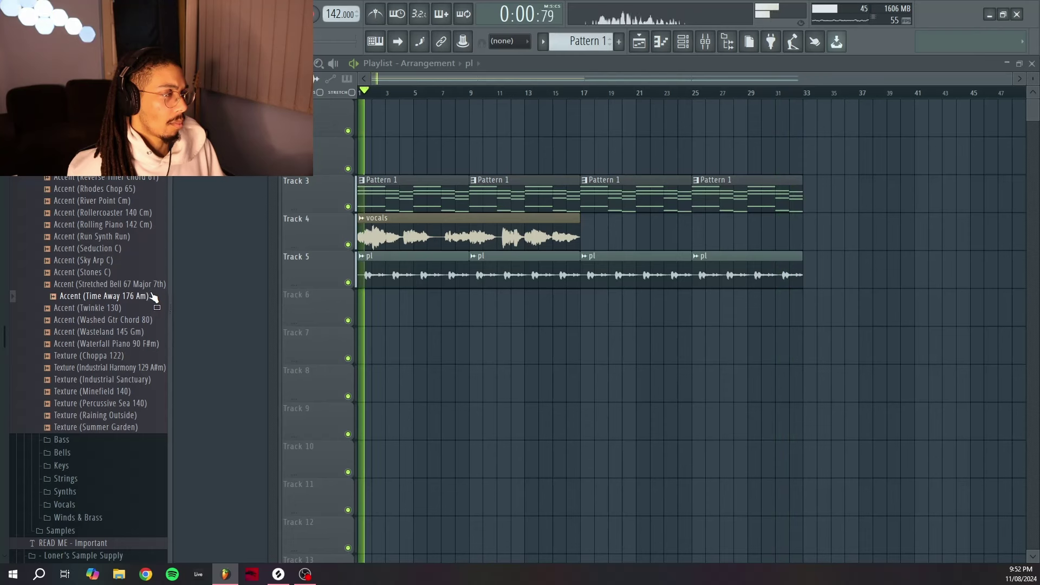
click(138, 333)
click(139, 344)
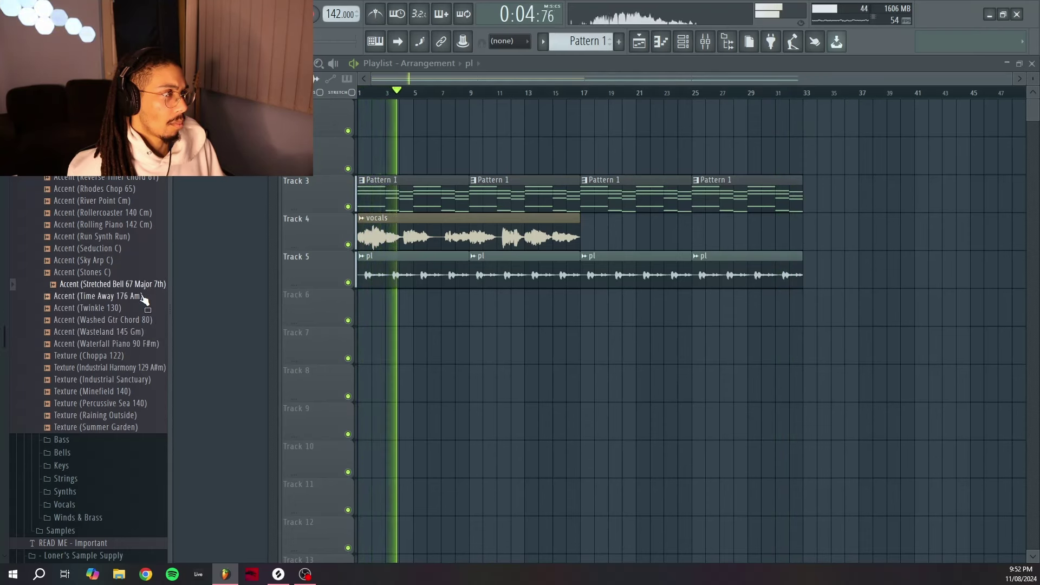
Repeat Accent (Time Away 176 Am) along Track 6 through bar 32 and rename its channel as Accent
drag(326, 337, 485, 354)
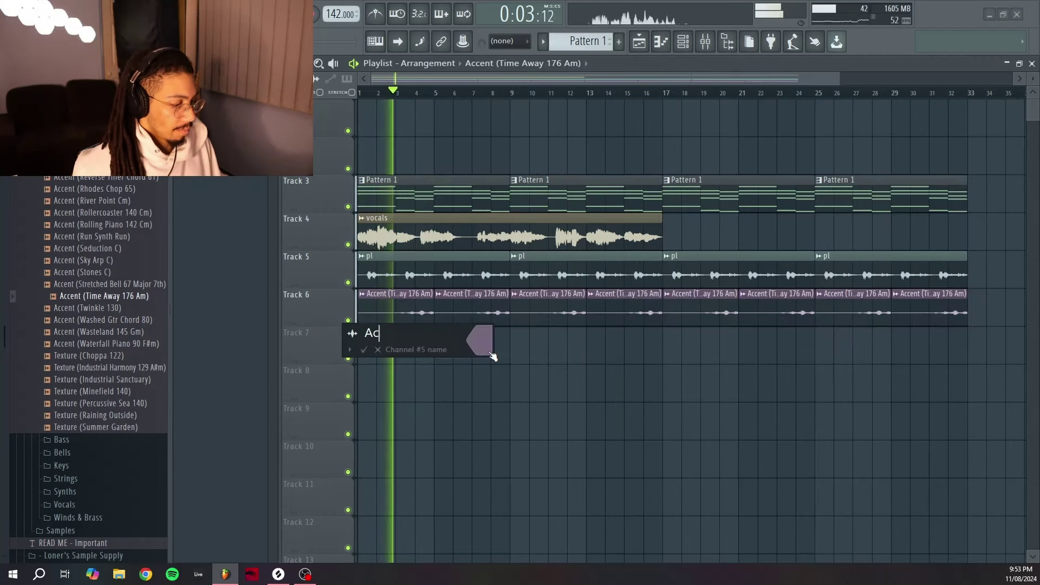
right_click(492, 356)
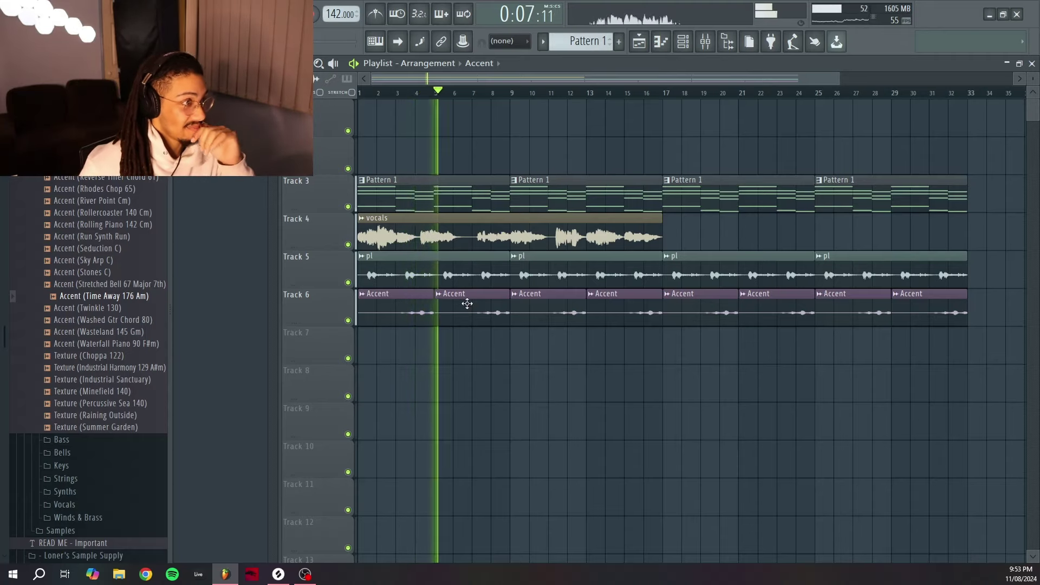
Route the Accent channel to mixer insert 8, carrying over its name and colour
click(713, 44)
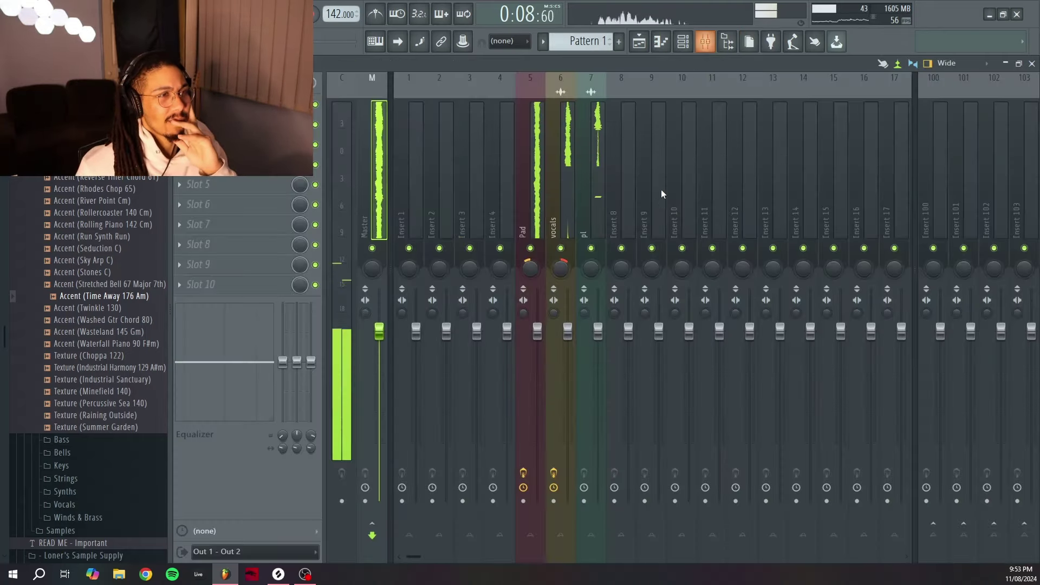
right_click(626, 215)
mouse_move(699, 204)
click(827, 205)
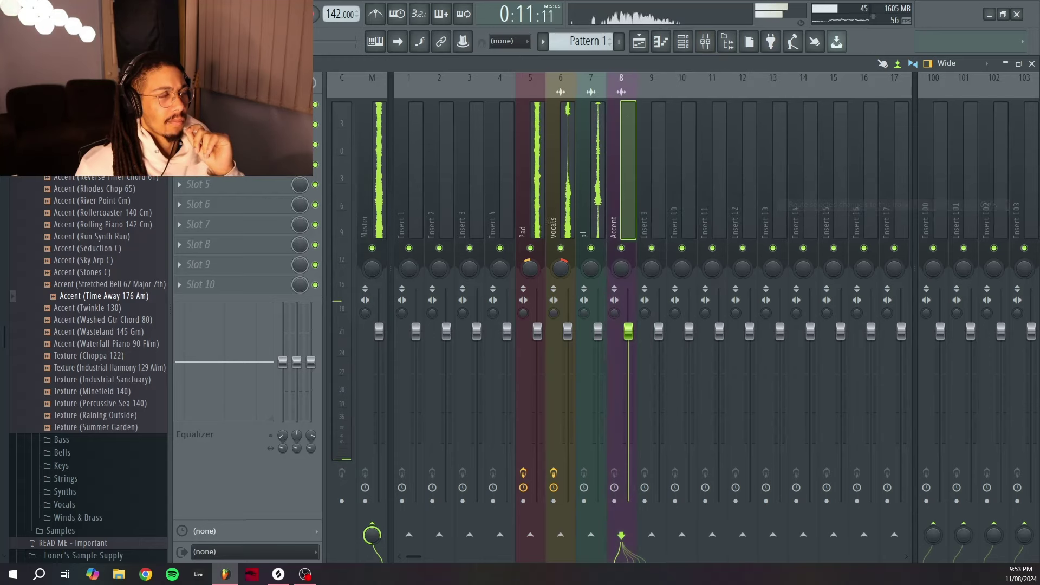
Add Fruity Delay 3 to the Accent mixer track and close its window
click(179, 125)
mouse_move(249, 142)
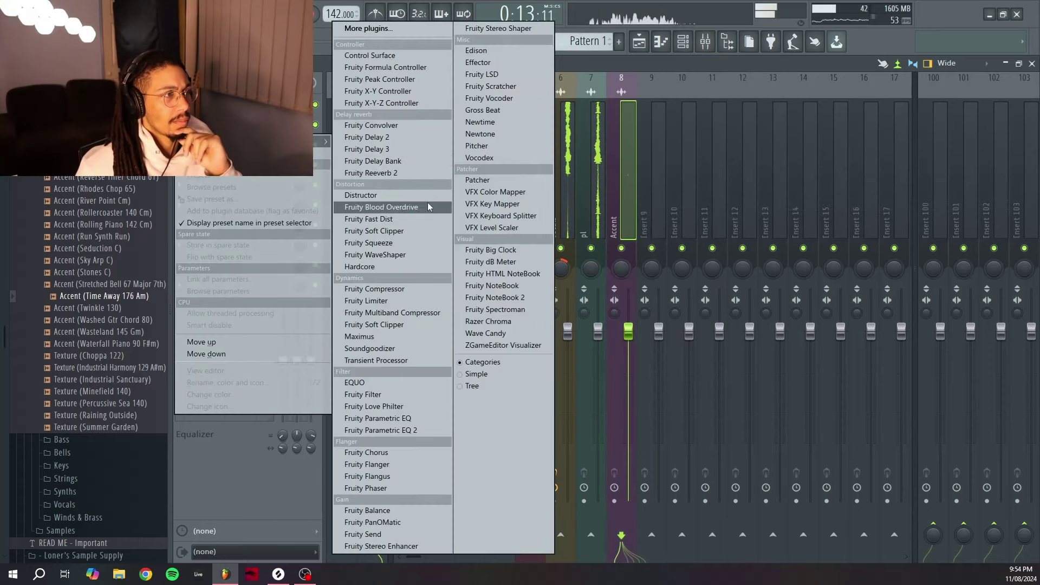
click(413, 152)
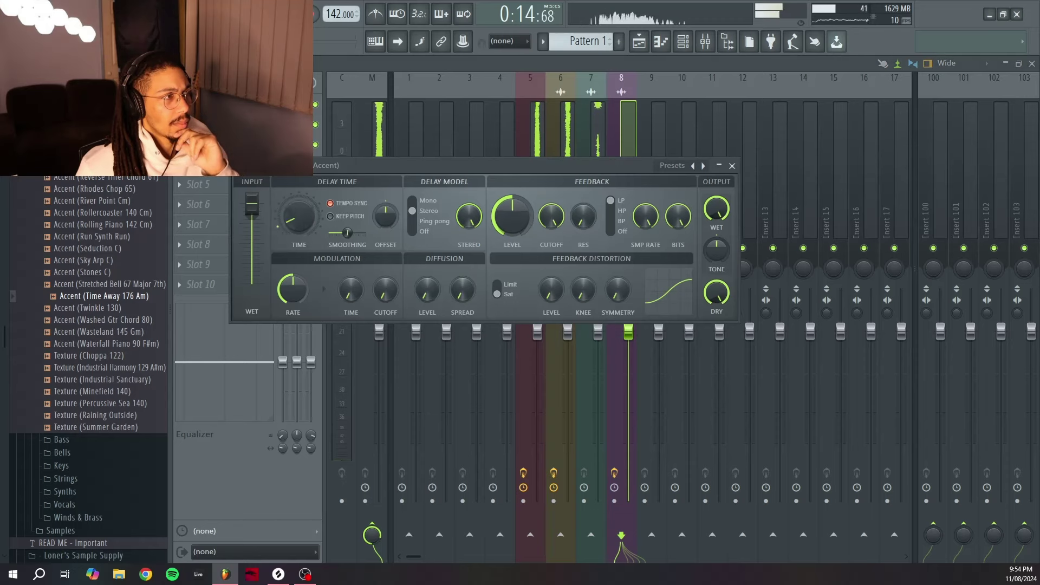
click(732, 166)
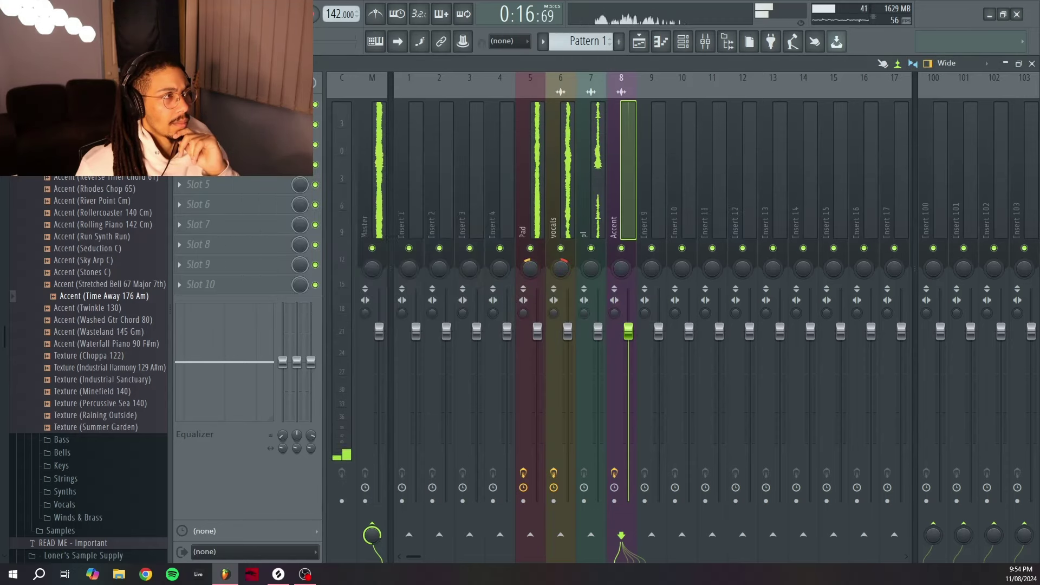
Add the Fruity Flangus effect to the Accent mixer track and close its window
click(180, 184)
mouse_move(249, 181)
click(403, 477)
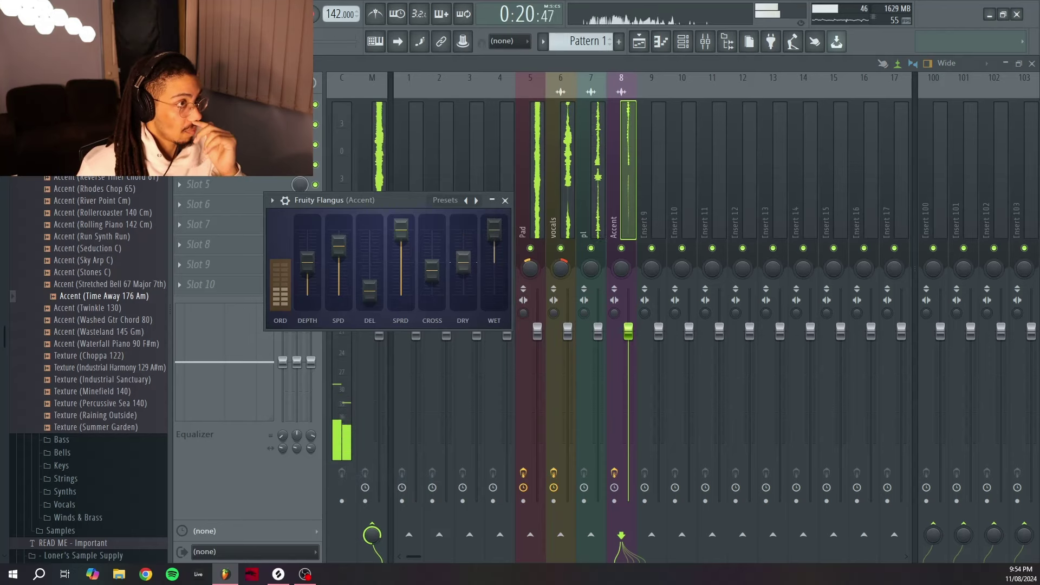
click(505, 200)
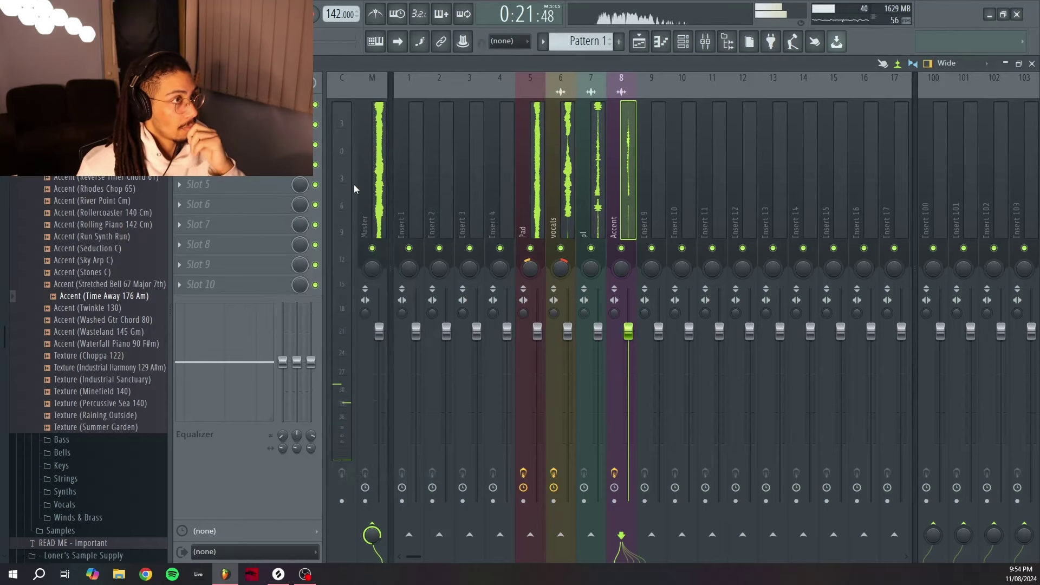
Add Fruity Parametric EQ 2 to the Accent track's slot 6 and low-pass it with band 7 at about 2400 Hz
click(227, 204)
click(415, 431)
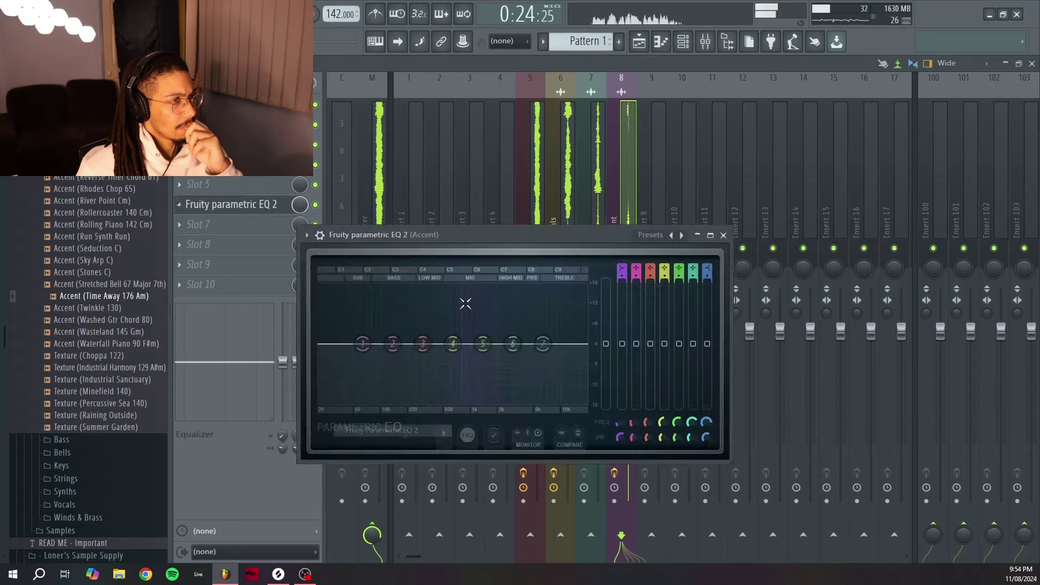
right_click(543, 344)
click(616, 390)
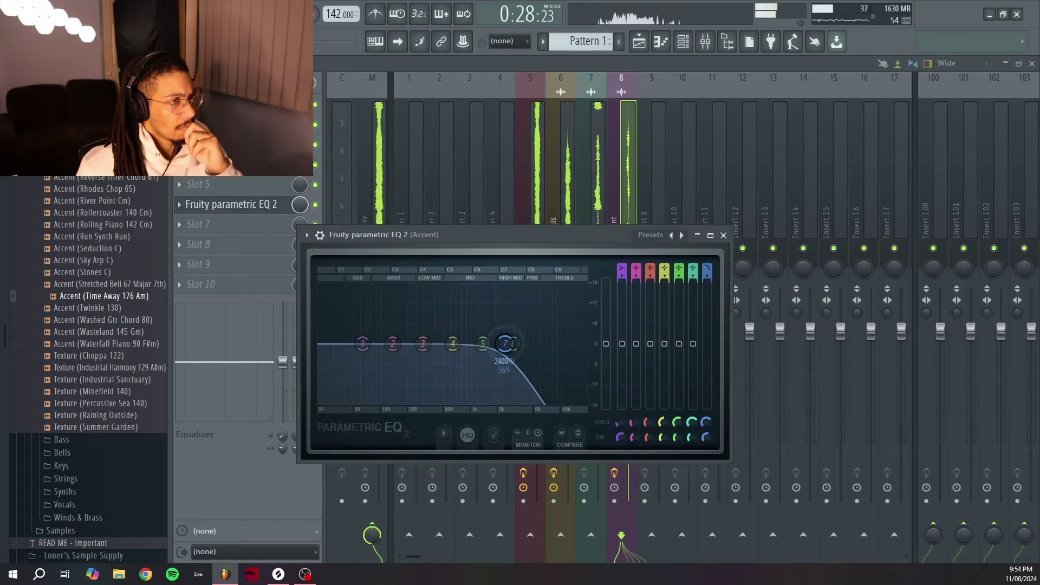
click(723, 235)
Add Fruity Reeverb 2 to the Accent track and lower the EQ's low-pass cutoff to about 1639 Hz
click(195, 164)
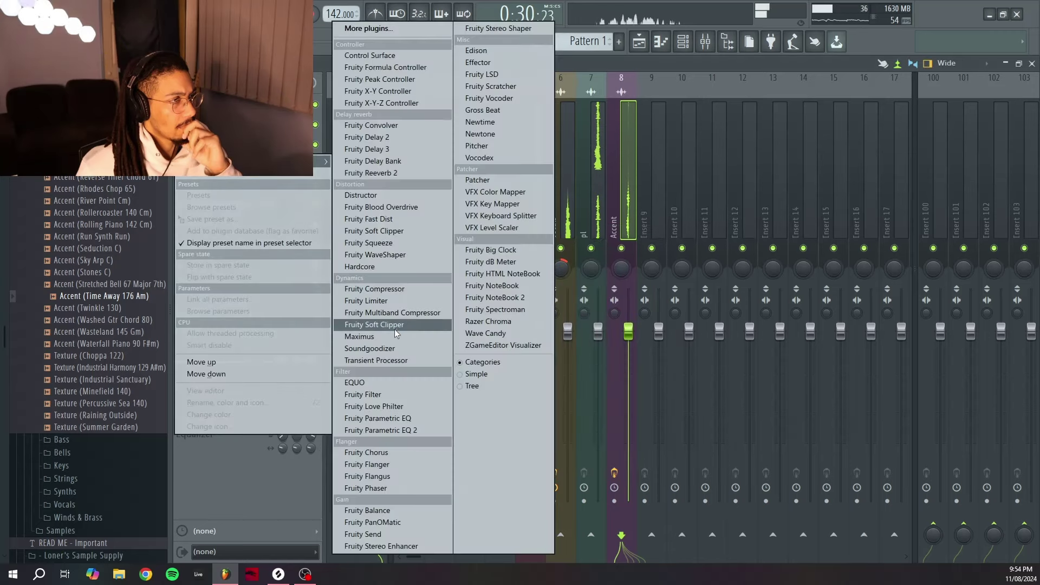
click(394, 173)
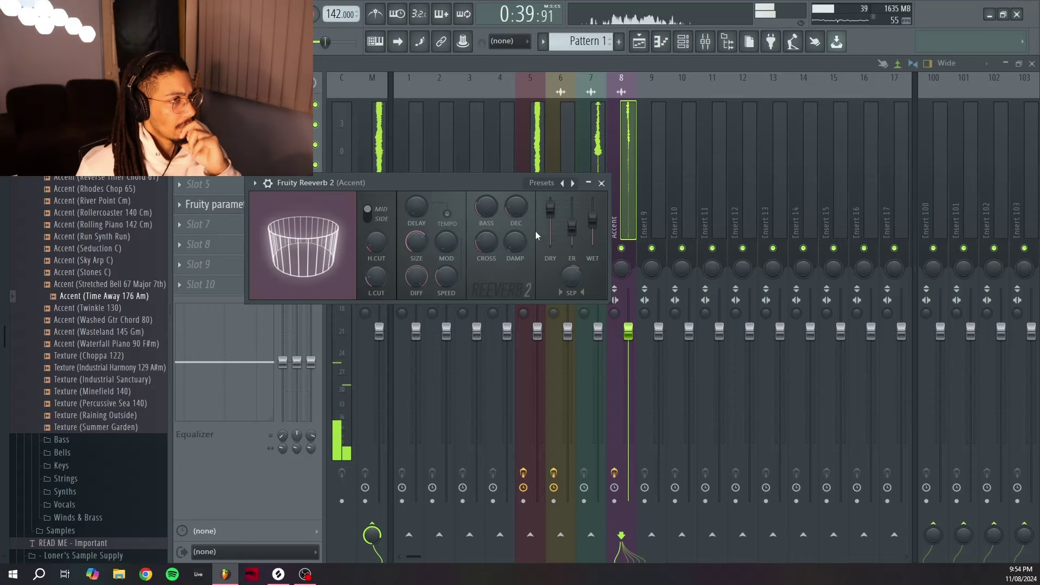
click(601, 184)
click(255, 204)
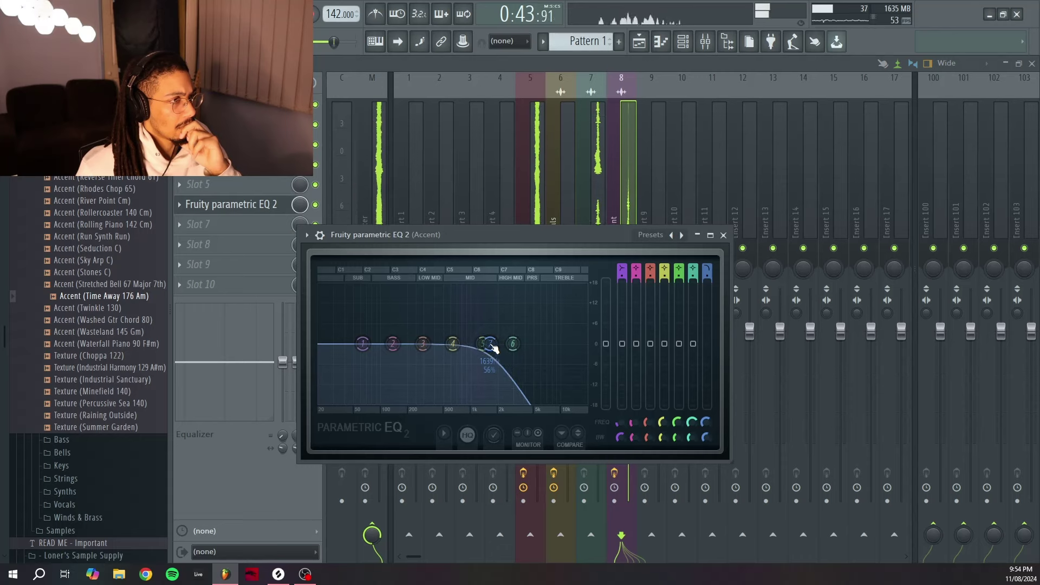
click(723, 235)
Load the Bass 2 - Neon patch from the LifeStyleDidIt bank in Omnisphere and close the plugin
click(682, 41)
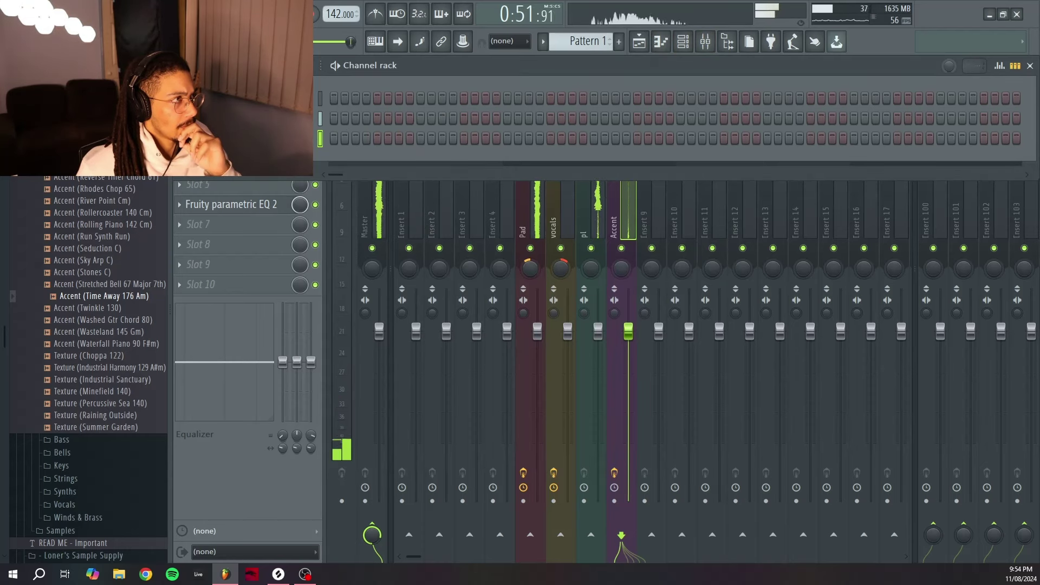
click(252, 81)
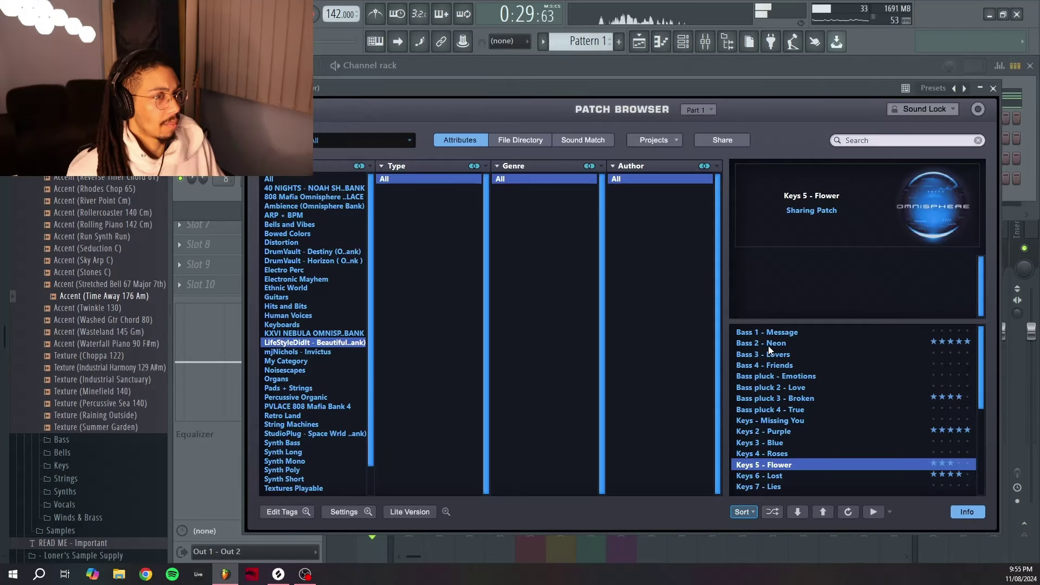
click(769, 346)
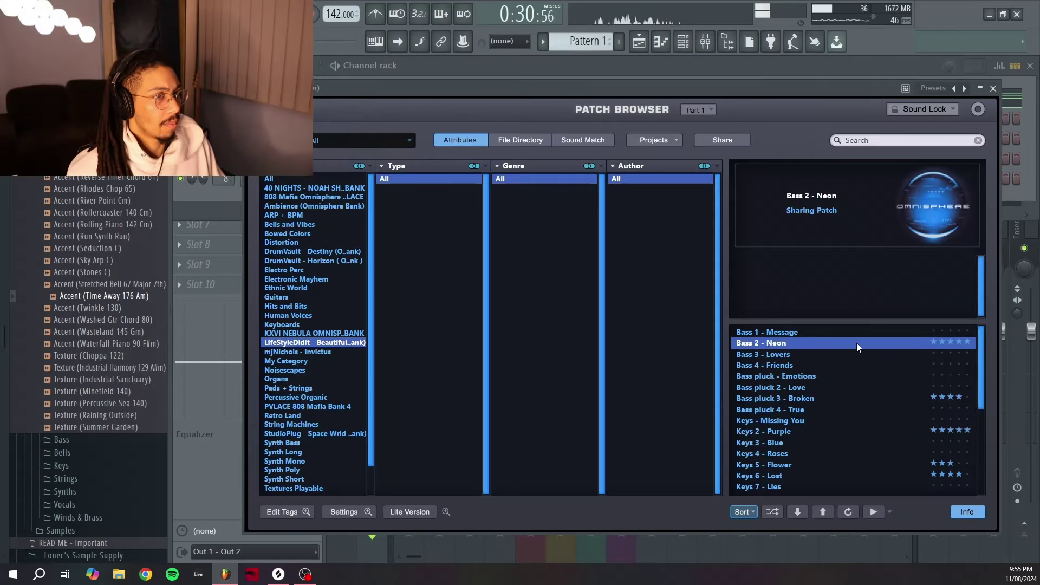
click(993, 88)
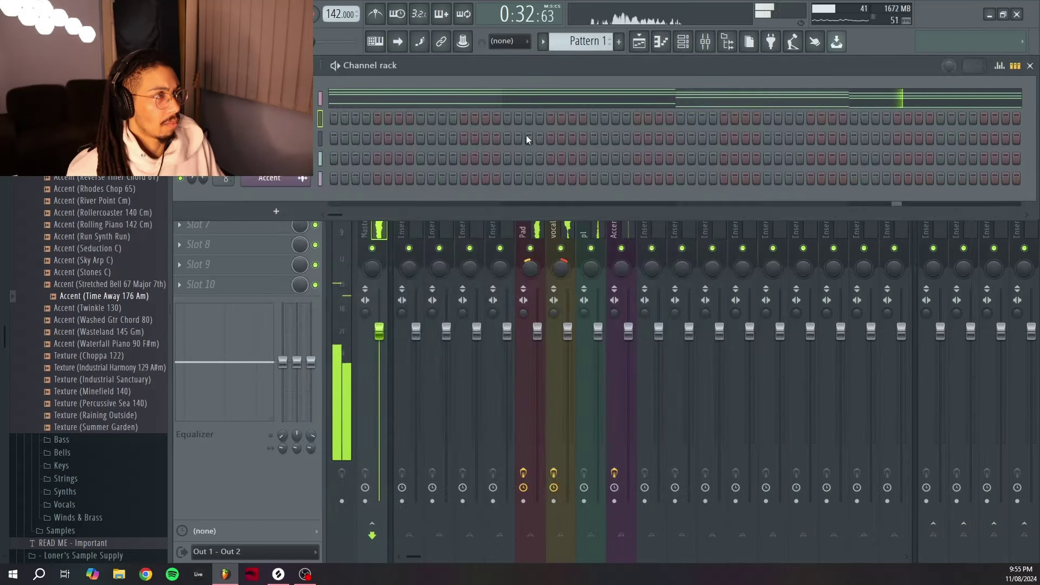
Write the bass notes G4, D#4 and D4 across bars 1–4 under the ghost chords and duplicate them into bars 5–8
right_click(281, 118)
click(327, 119)
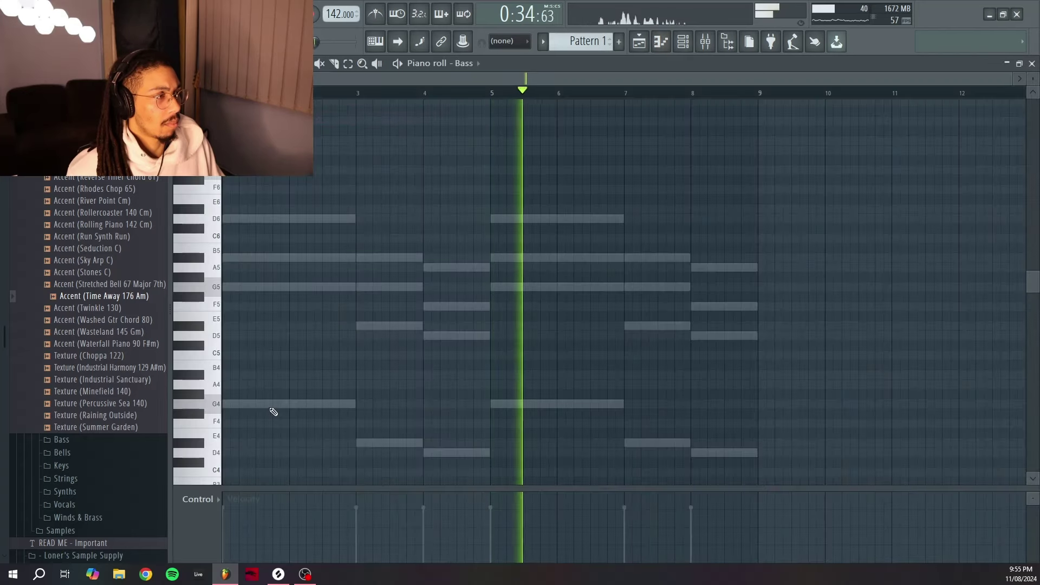
drag(229, 405, 339, 416)
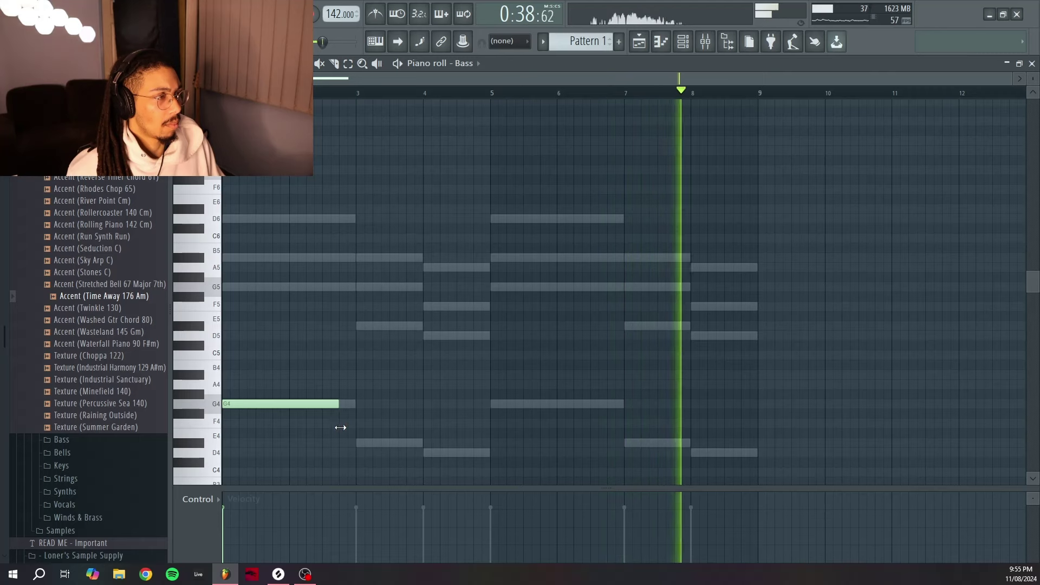
click(368, 445)
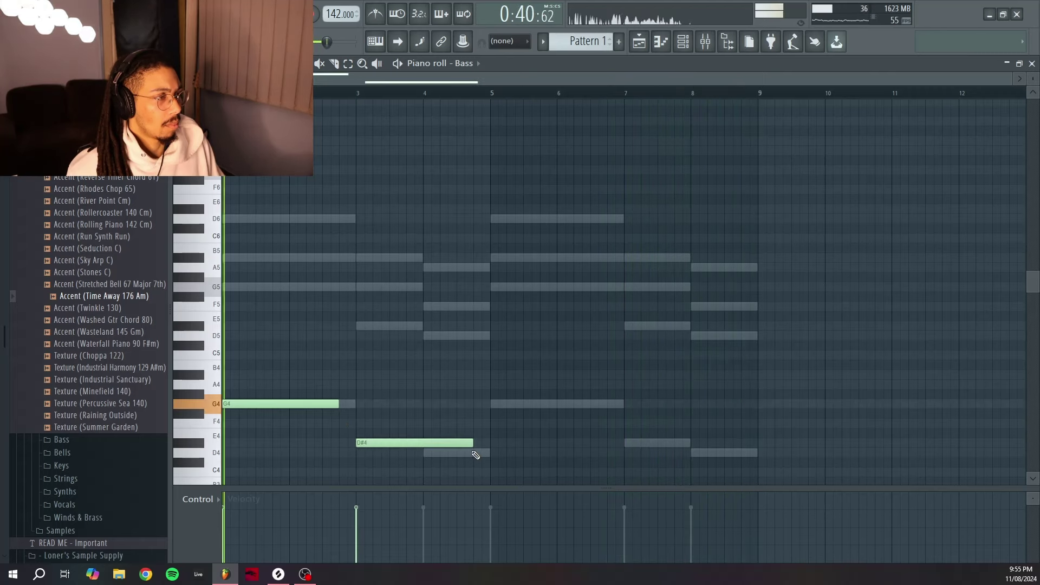
drag(469, 443, 414, 444)
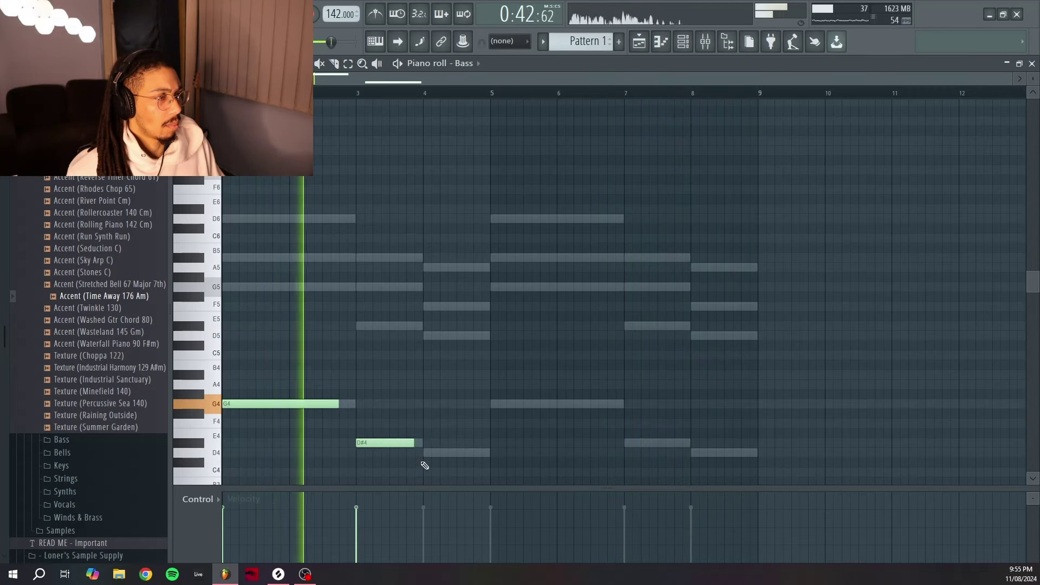
click(426, 453)
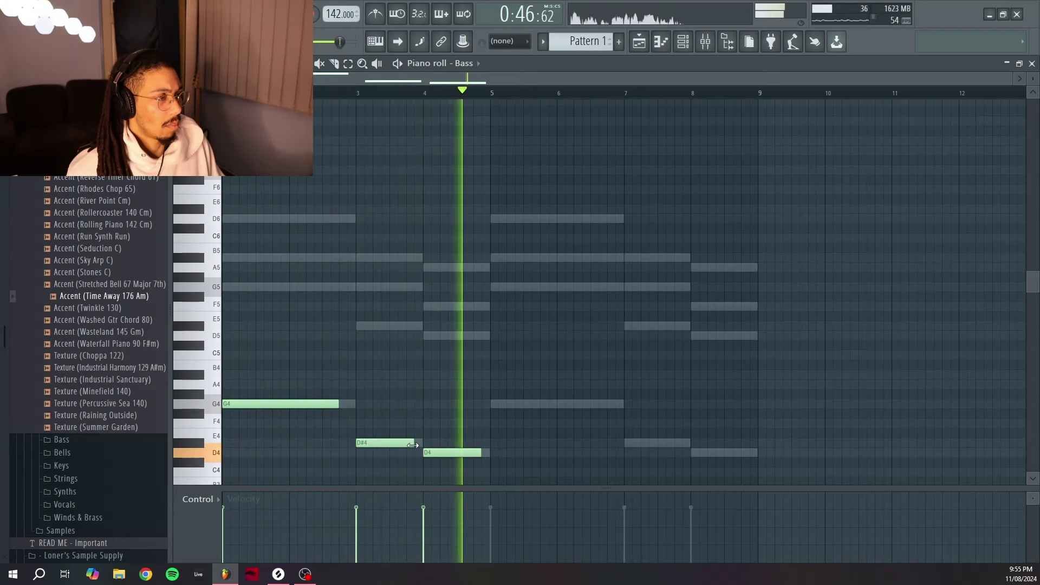
drag(414, 444, 491, 455)
key(ctrl+a)
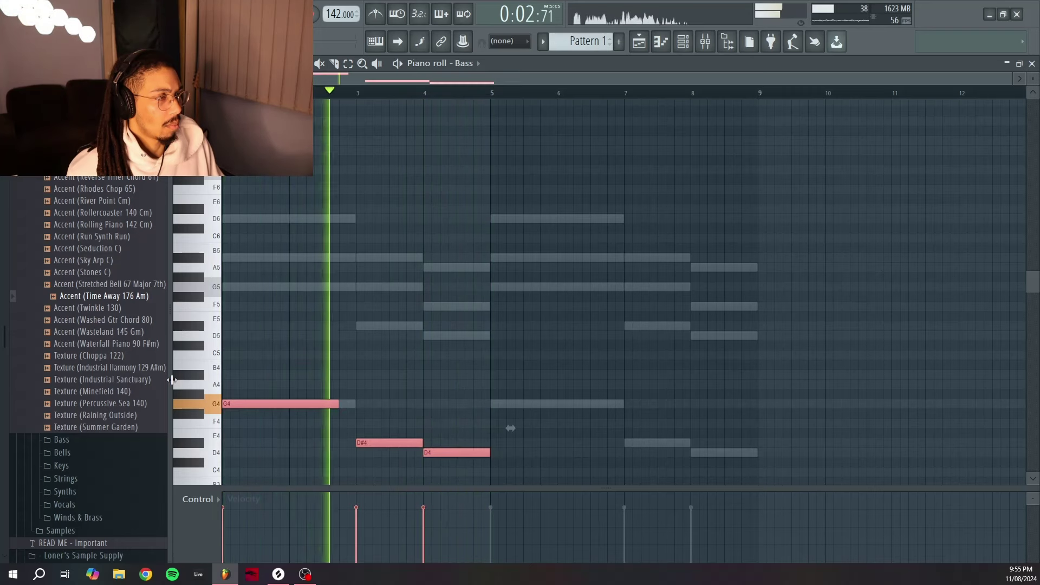
key(ctrl+b)
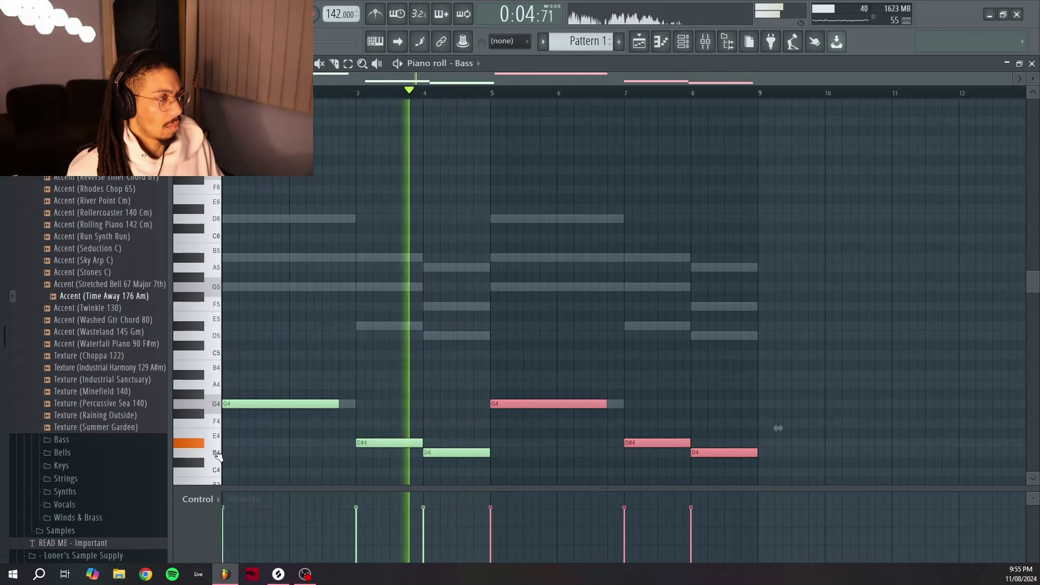
Raise the D#4 and D4 bass notes and both G4 notes by one octave
ctrl+drag(218, 454, 212, 437)
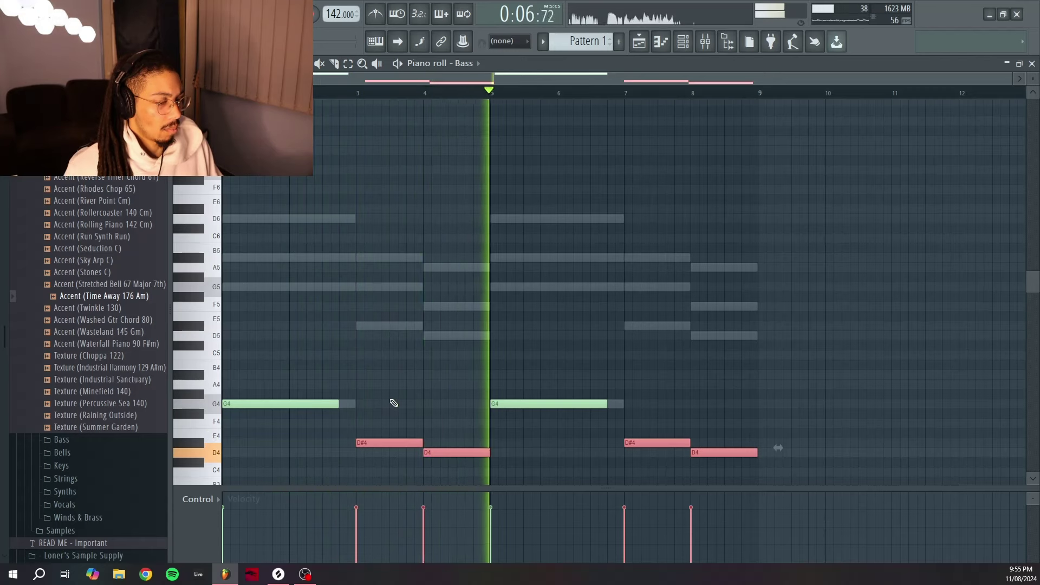
key(ctrl+Up)
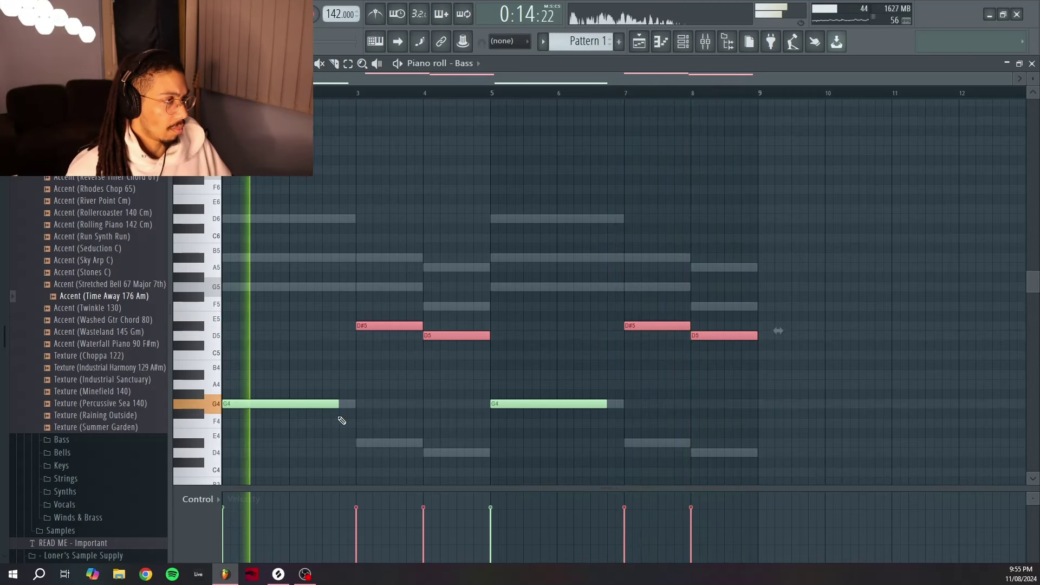
ctrl+click(215, 411)
key(ctrl+Up)
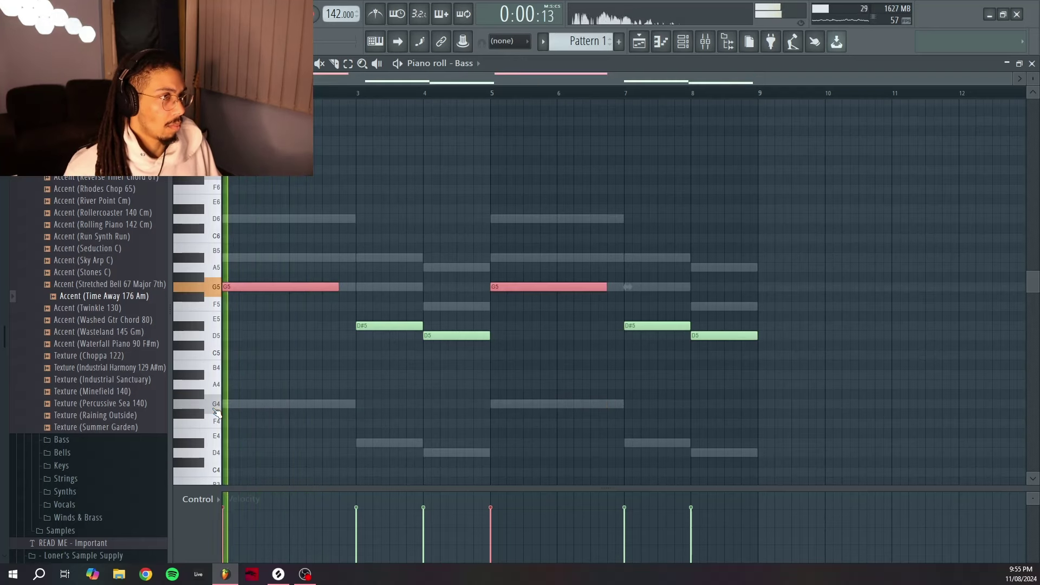
Review the channel rack, the Bass piano roll and the mixer tracks while the beat plays
click(683, 42)
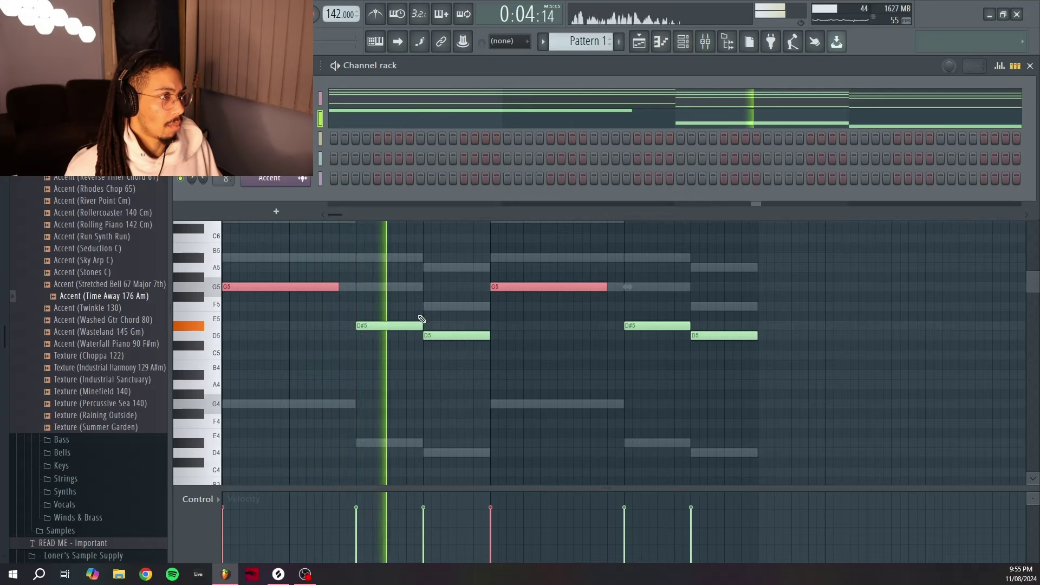
click(509, 396)
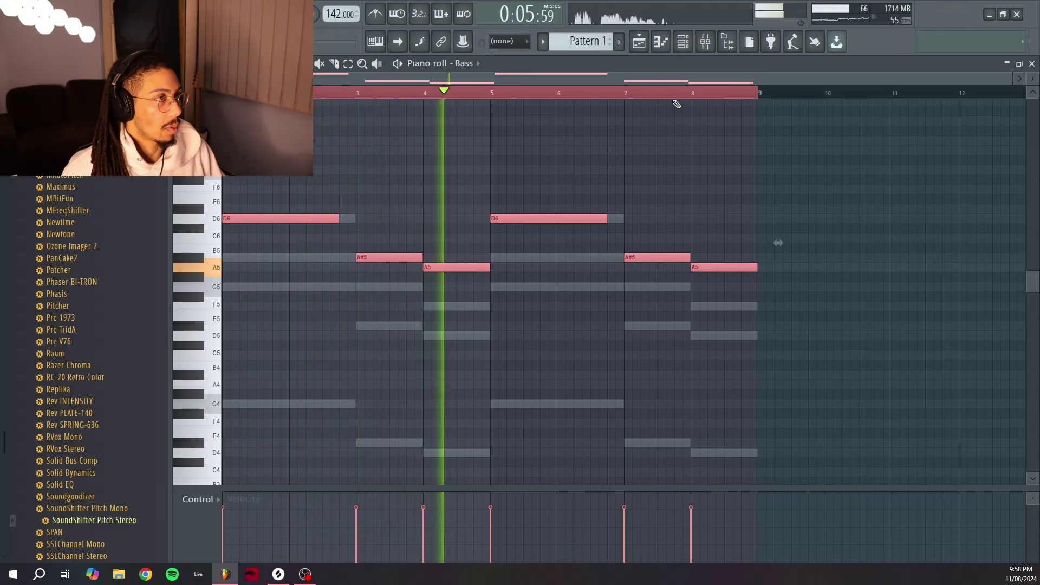
click(707, 41)
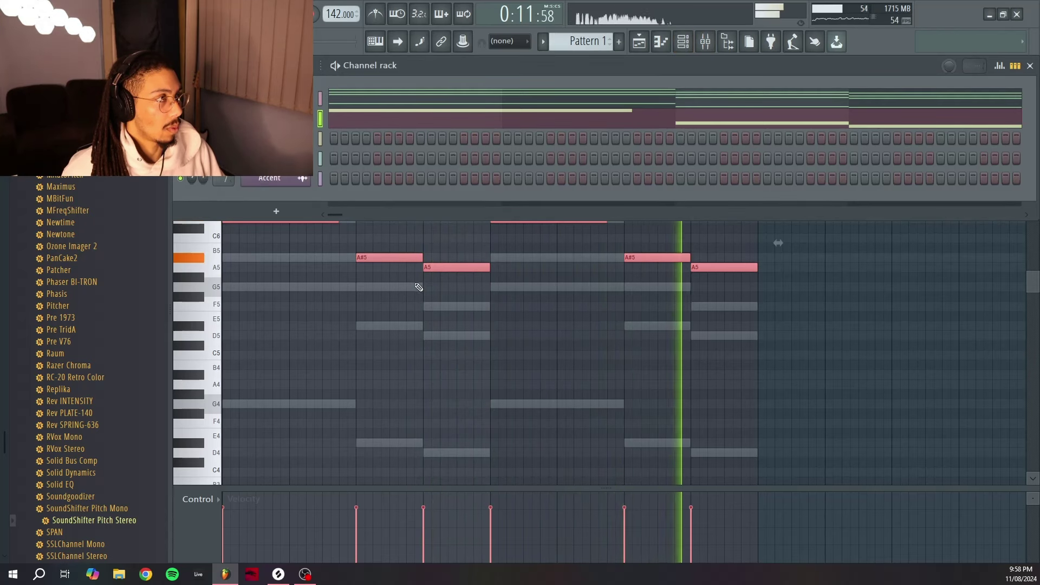
click(706, 42)
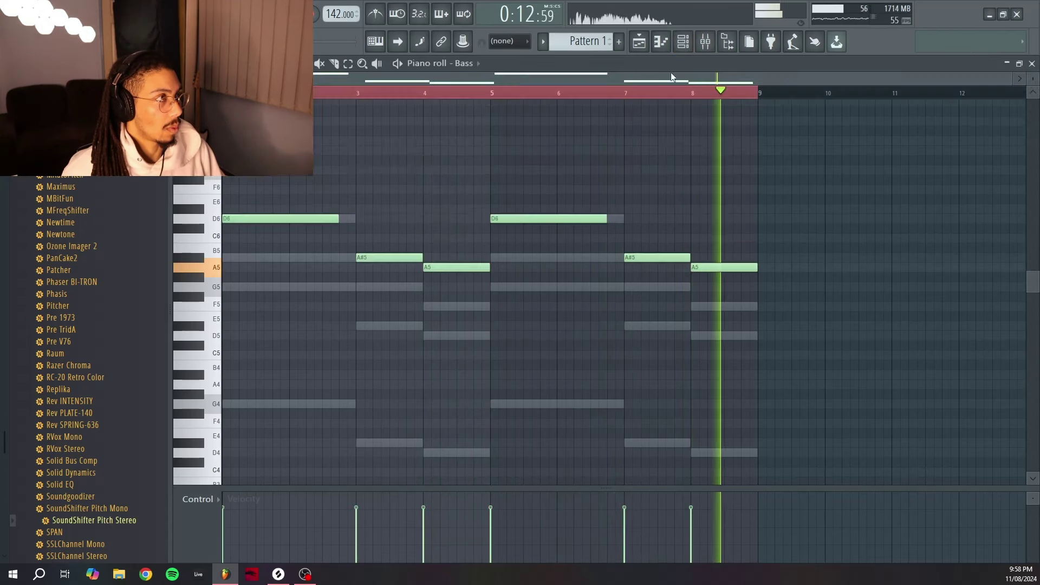
click(707, 41)
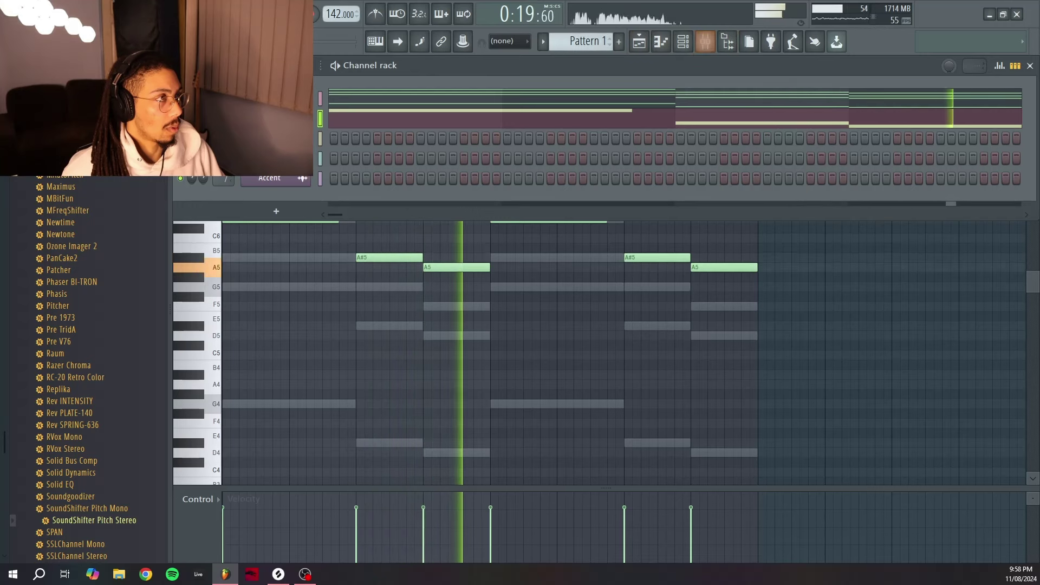
click(685, 43)
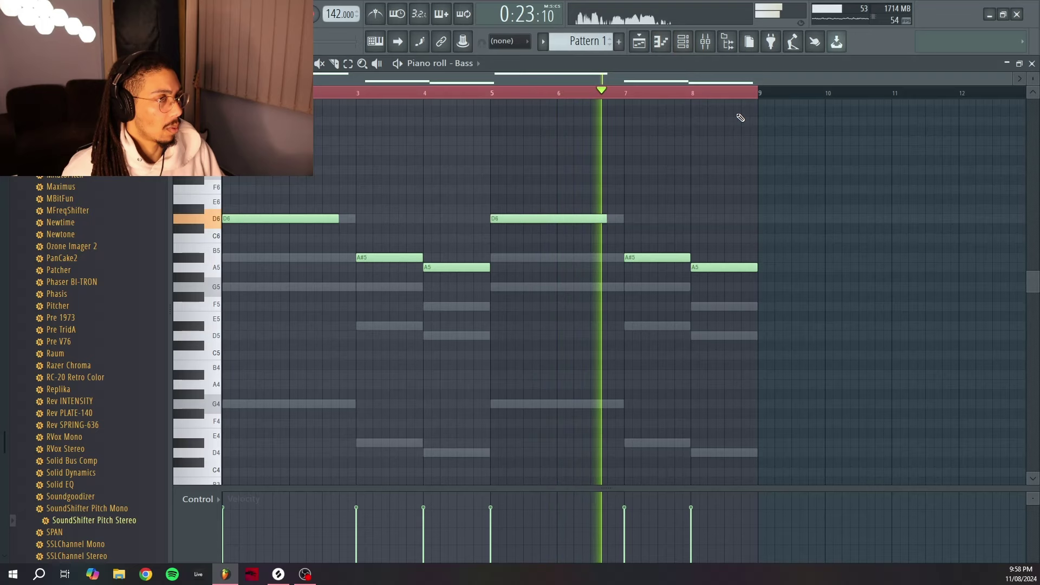
click(706, 41)
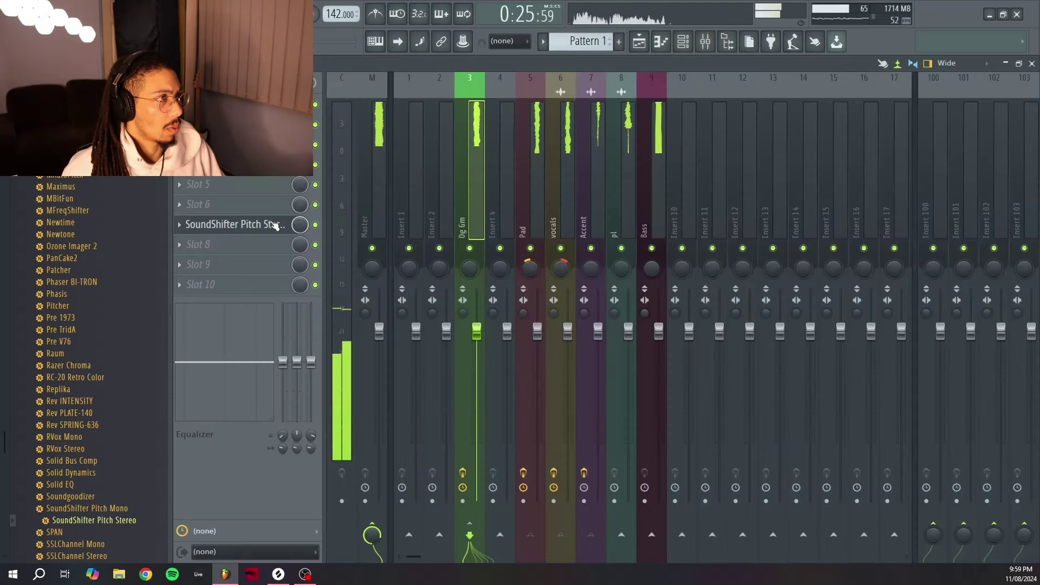
click(684, 43)
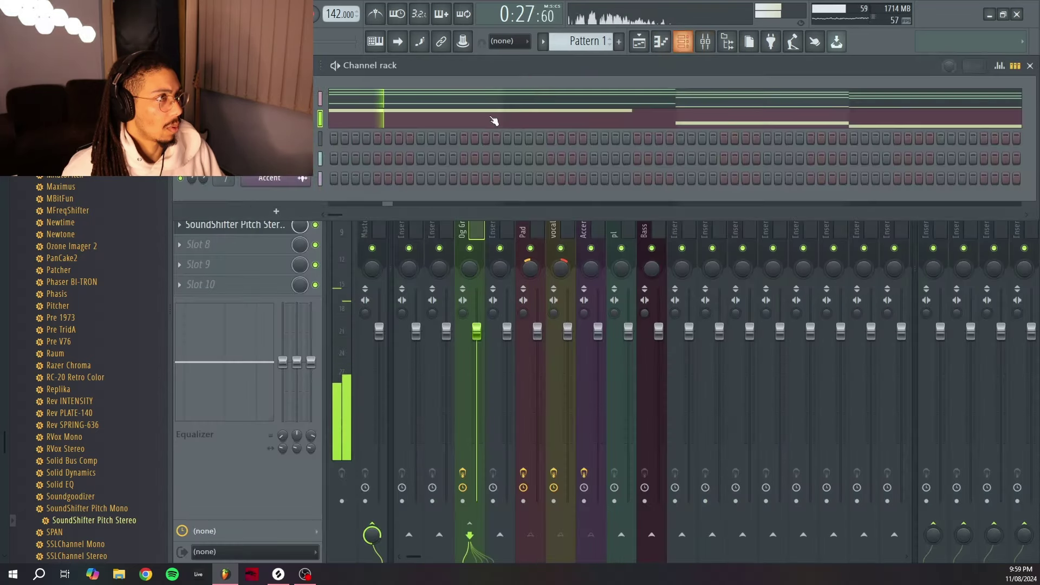
Create a new empty pattern alongside Pattern 1 and name it DRUMS
click(640, 42)
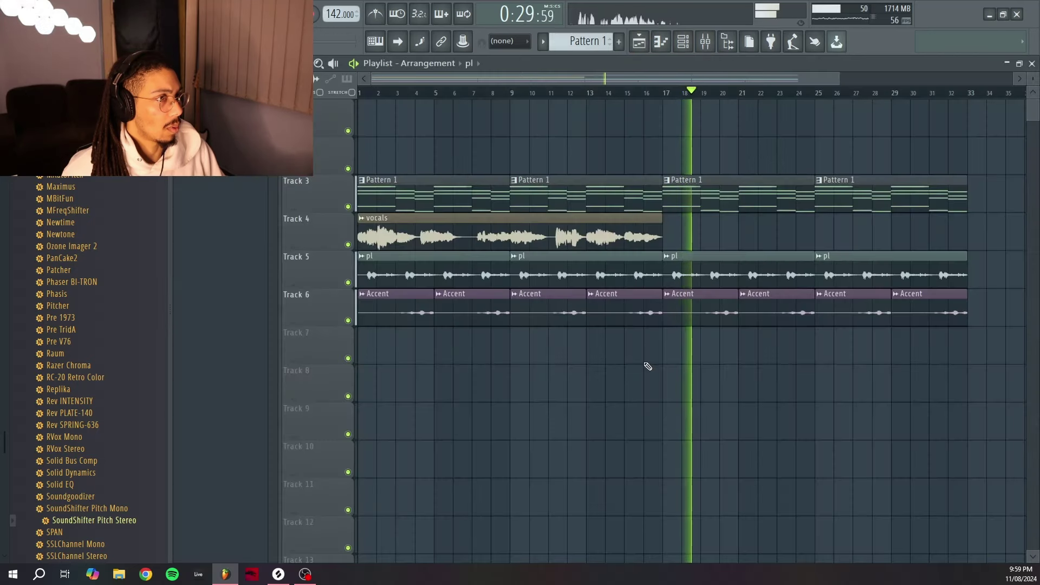
scroll(598, 47, up, 1)
click(598, 48)
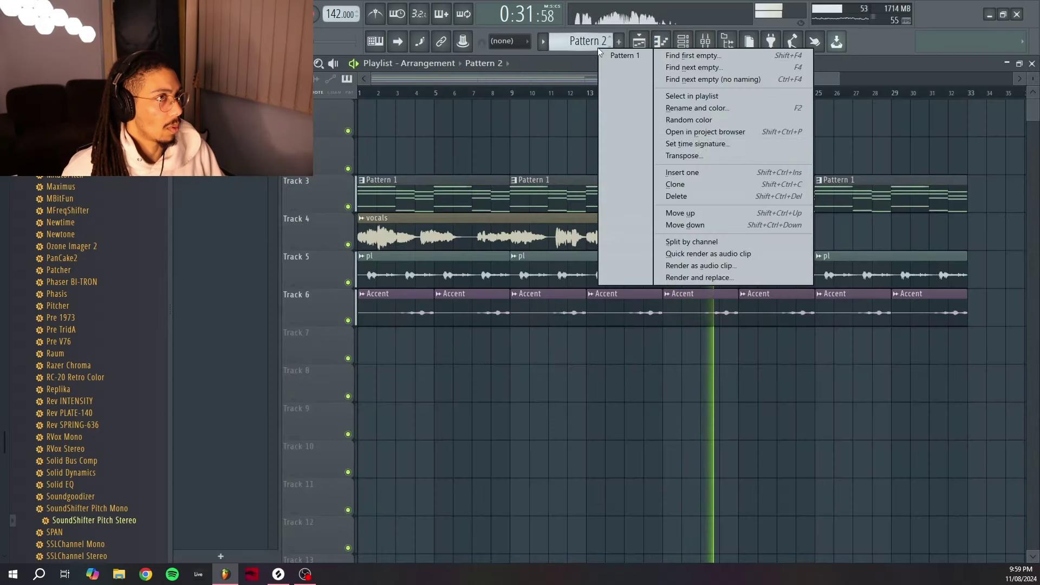
click(704, 109)
text(DRUMKI)
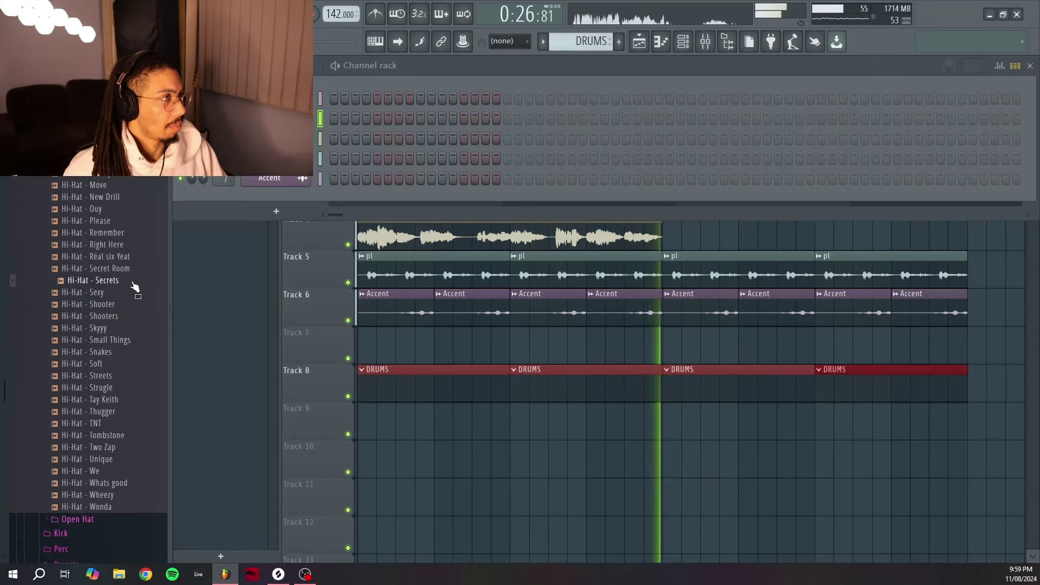
Audition the Hi-Hat - Right Here sample and add Hi-Hat - Secrets as a new channel below Accent
click(135, 250)
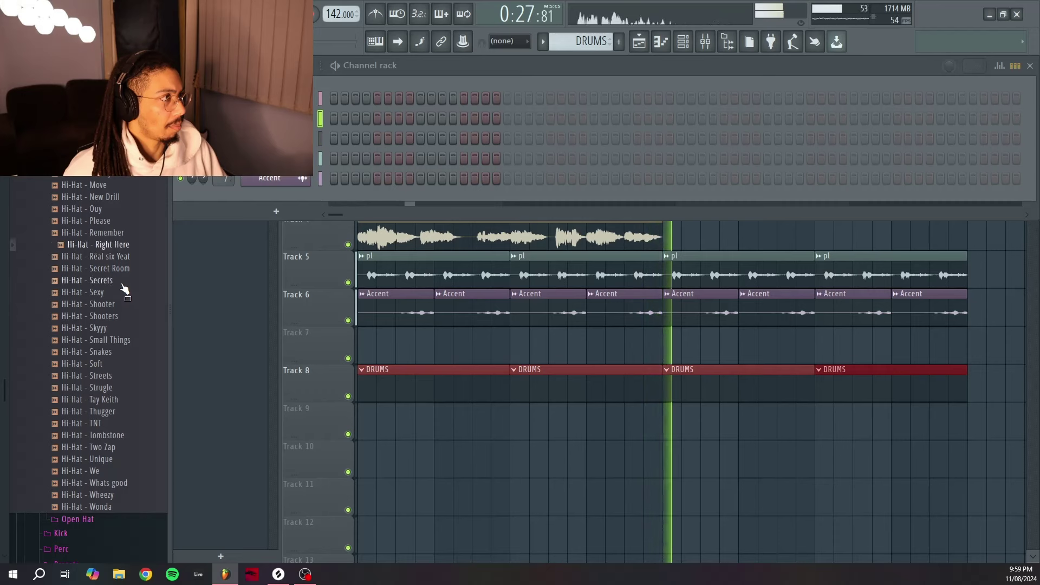
drag(273, 198, 287, 199)
right_click(288, 199)
click(264, 200)
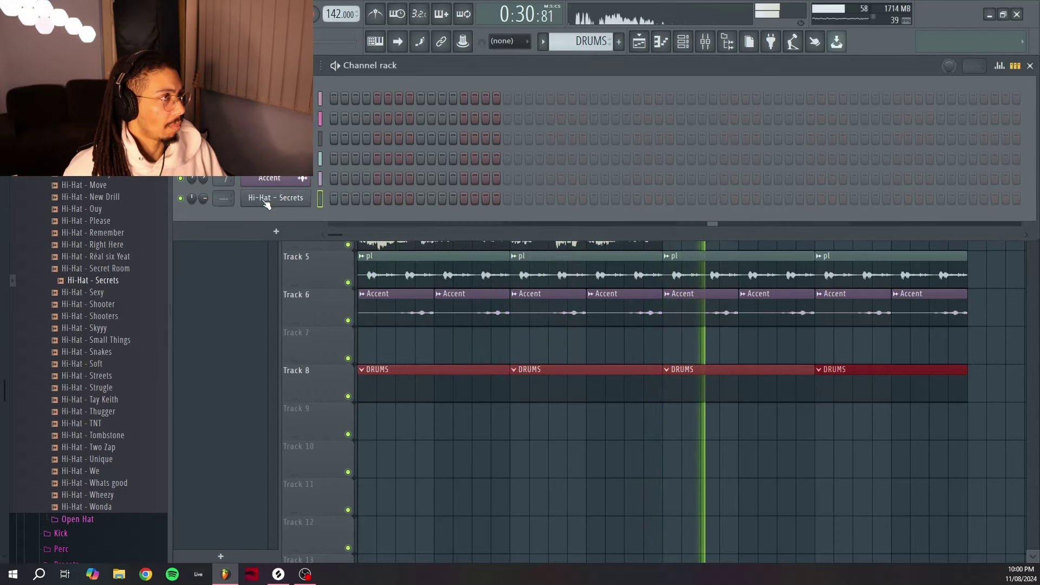
click(570, 131)
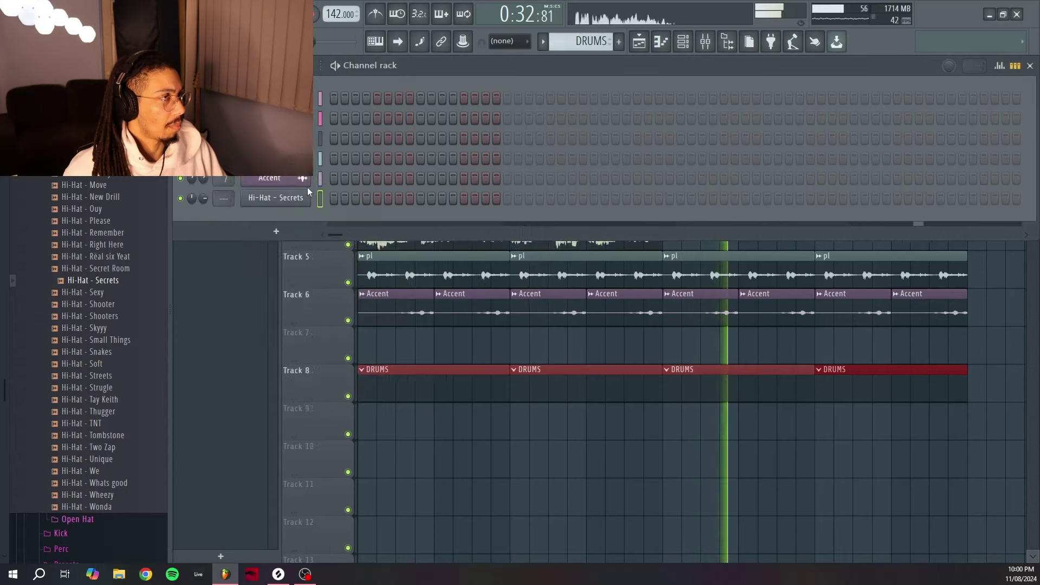
Fill every second step of the Hi-Hat - Secrets channel across a pattern length of 64 steps
right_click(300, 199)
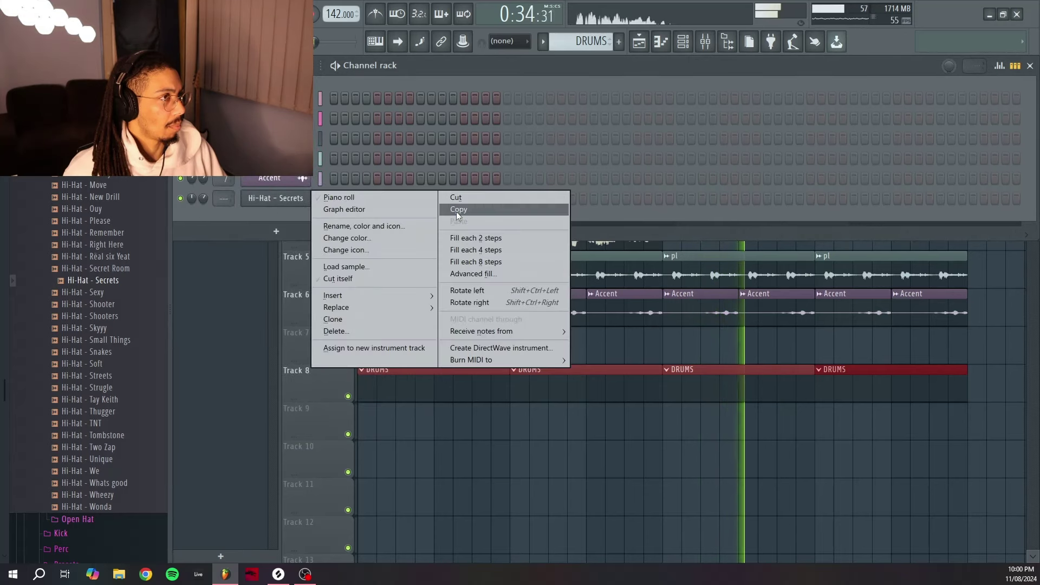
click(483, 237)
click(942, 198)
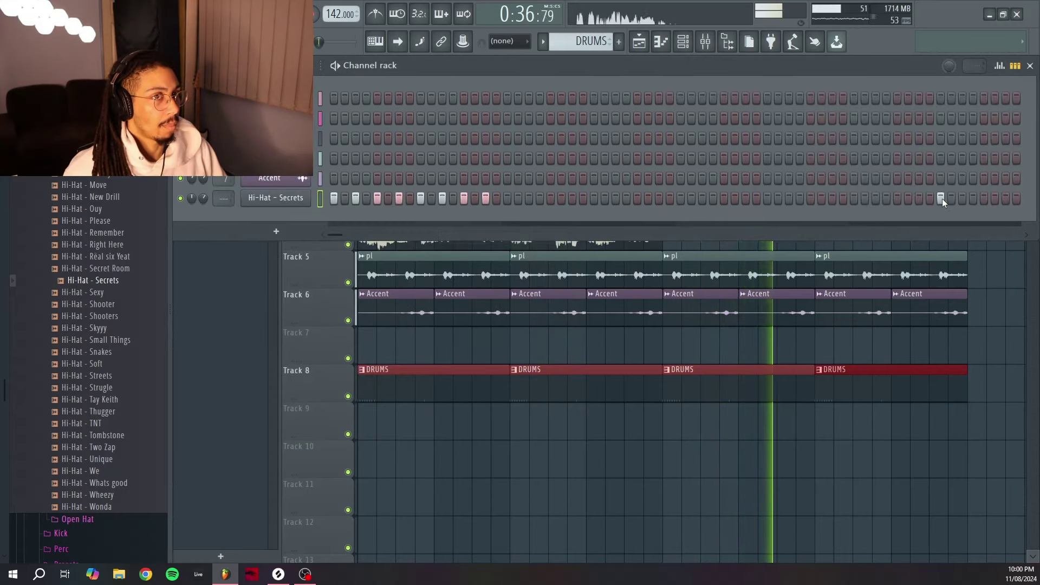
right_click(265, 199)
click(485, 233)
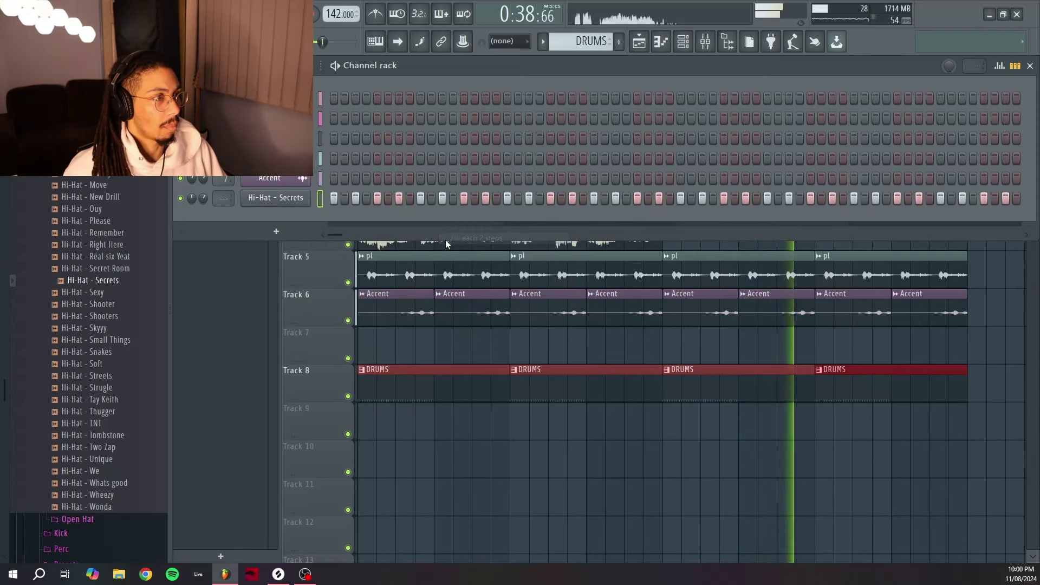
Duplicate the four bars of Hi-Hat - Secrets notes into bars 5 to 8 and return to the channel rack
right_click(278, 200)
click(344, 196)
key(ctrl+a)
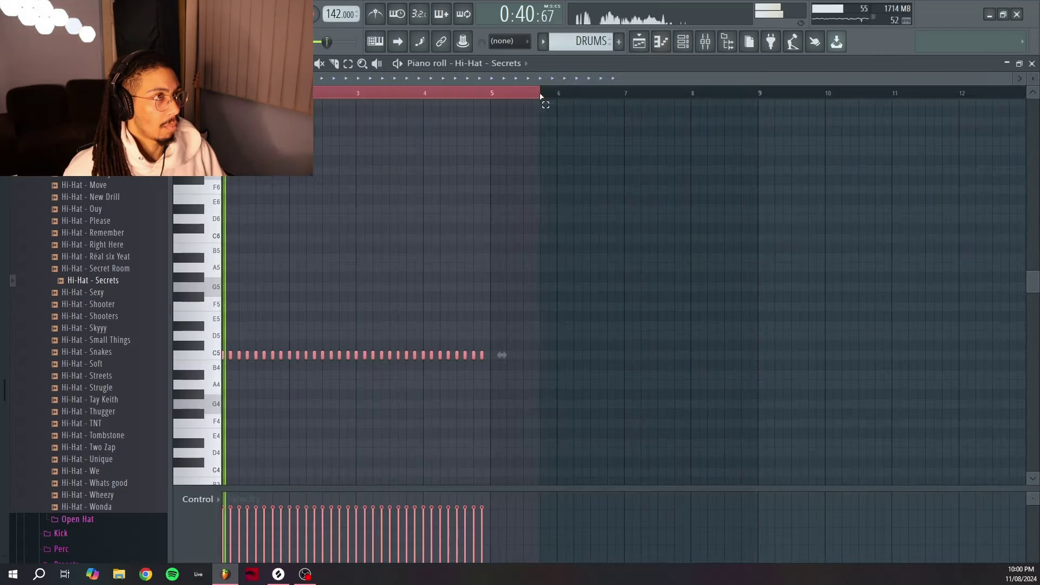
key(ctrl+b)
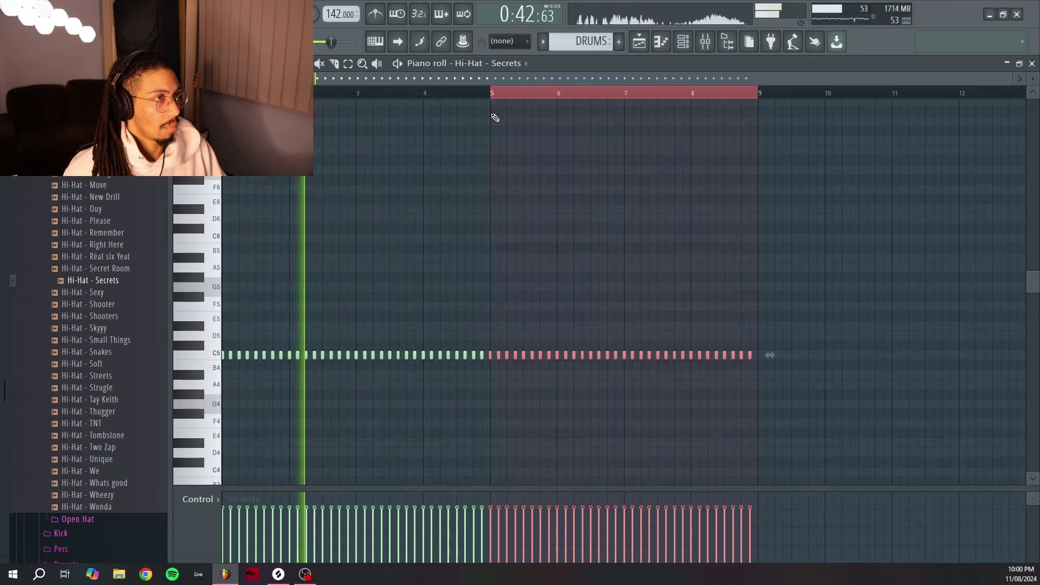
key(ctrl+d)
click(684, 44)
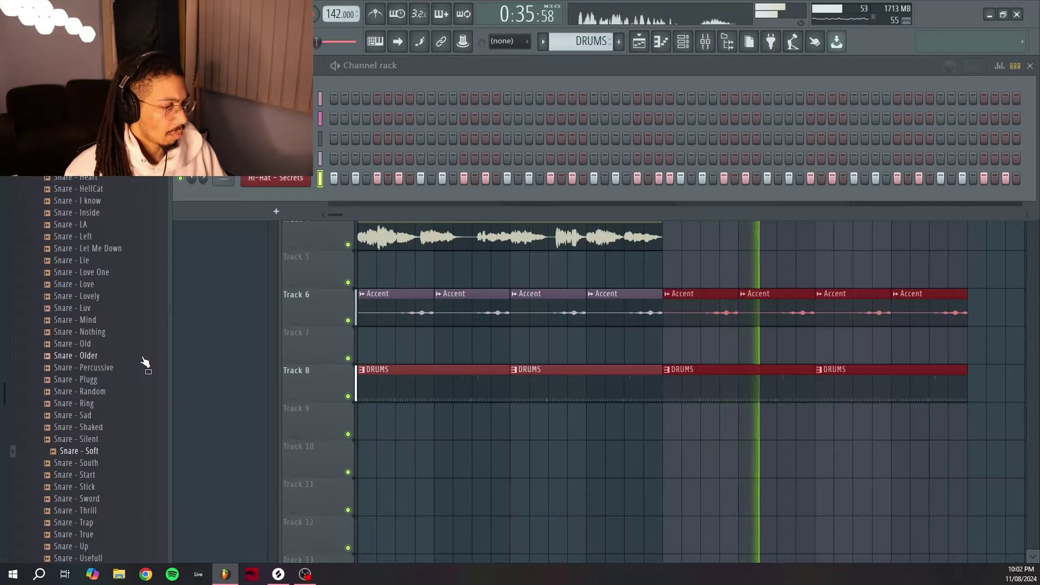
Add the Snare - Soft sample as a new channel below Hi-Hat - Secrets and colour it red
drag(95, 451, 282, 194)
right_click(275, 198)
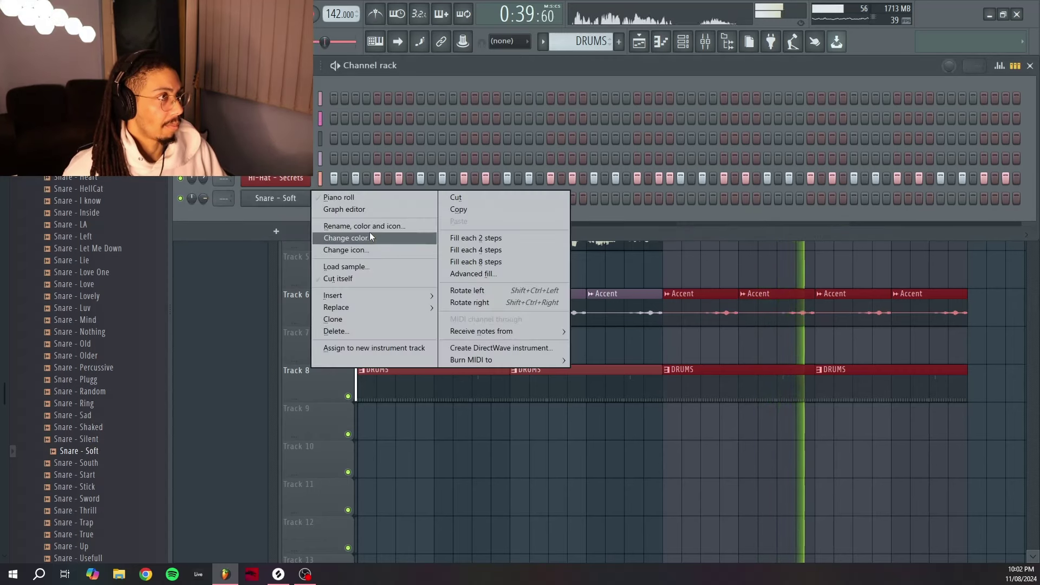
click(300, 220)
click(275, 197)
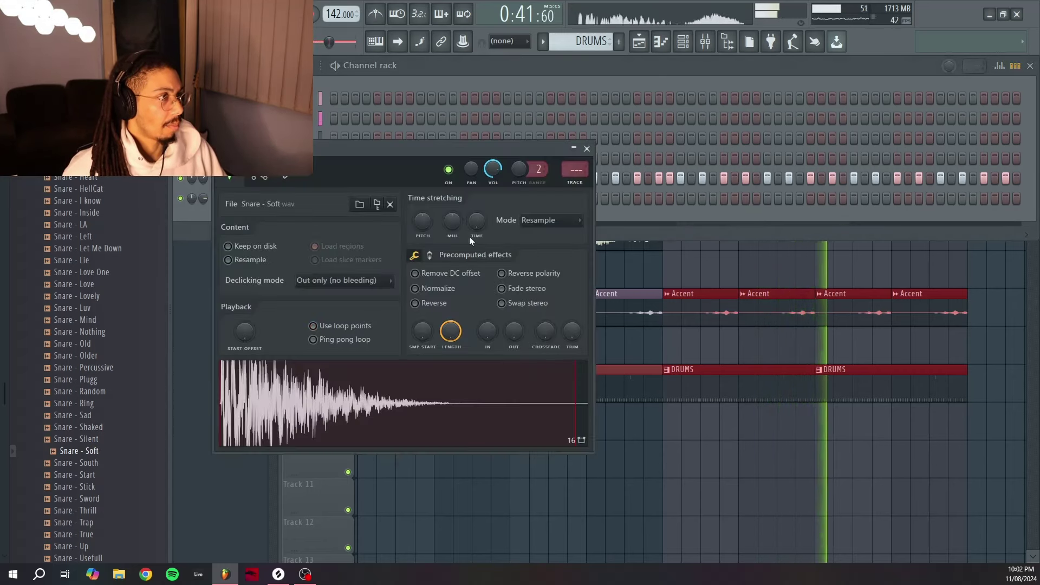
click(587, 149)
right_click(292, 198)
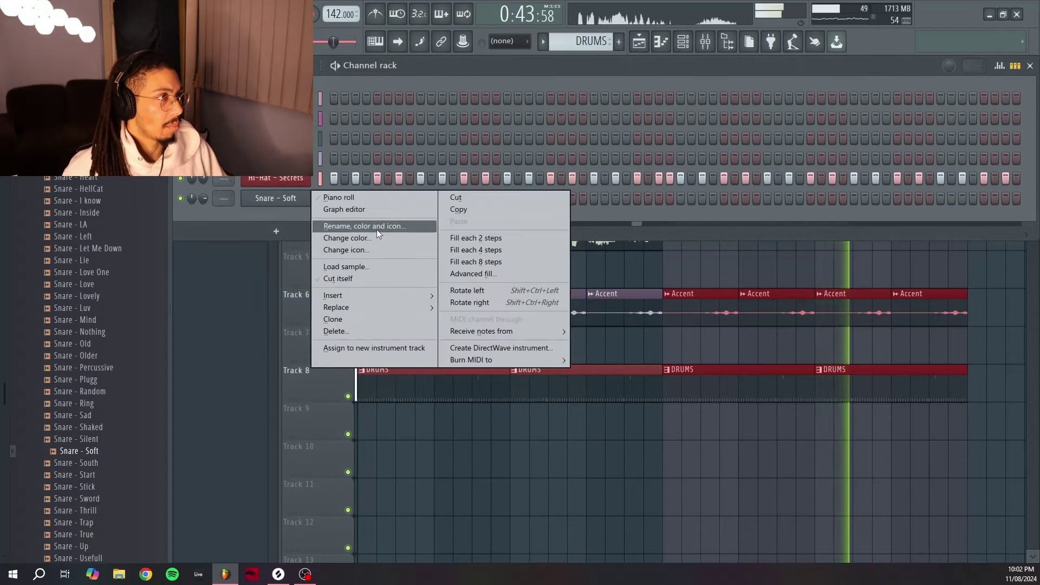
click(372, 238)
click(386, 307)
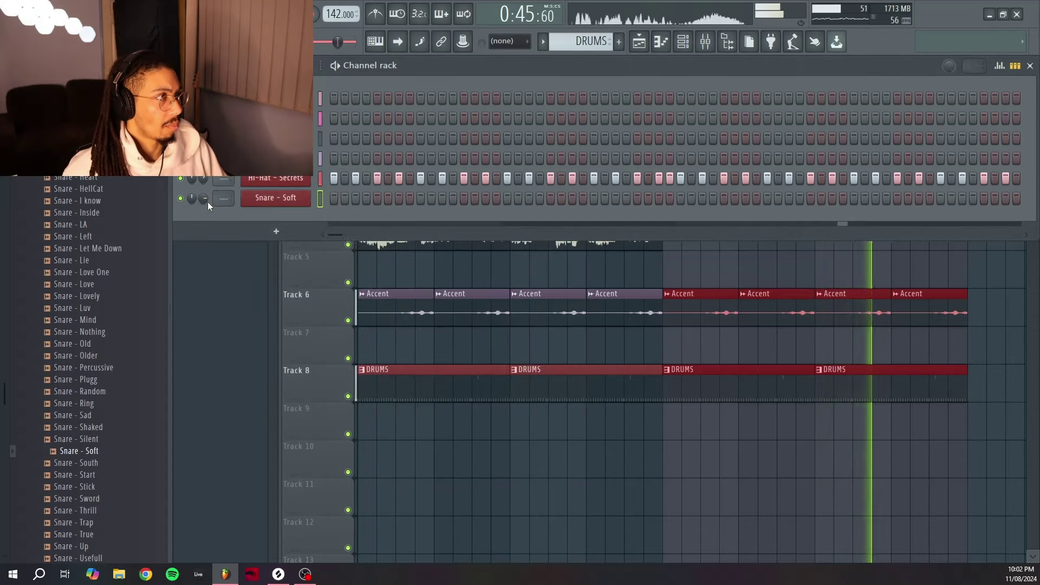
Turn up the Snare - Soft channel's volume and place its hits on steps 9, 25, 41 and 57
scroll(207, 202, up, 2)
click(421, 198)
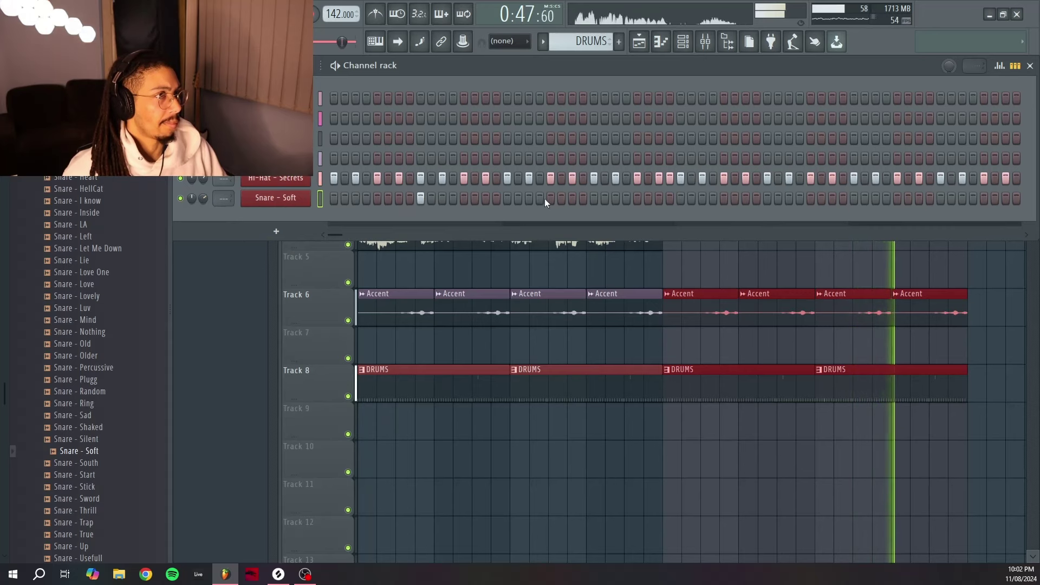
click(594, 198)
click(767, 198)
click(941, 198)
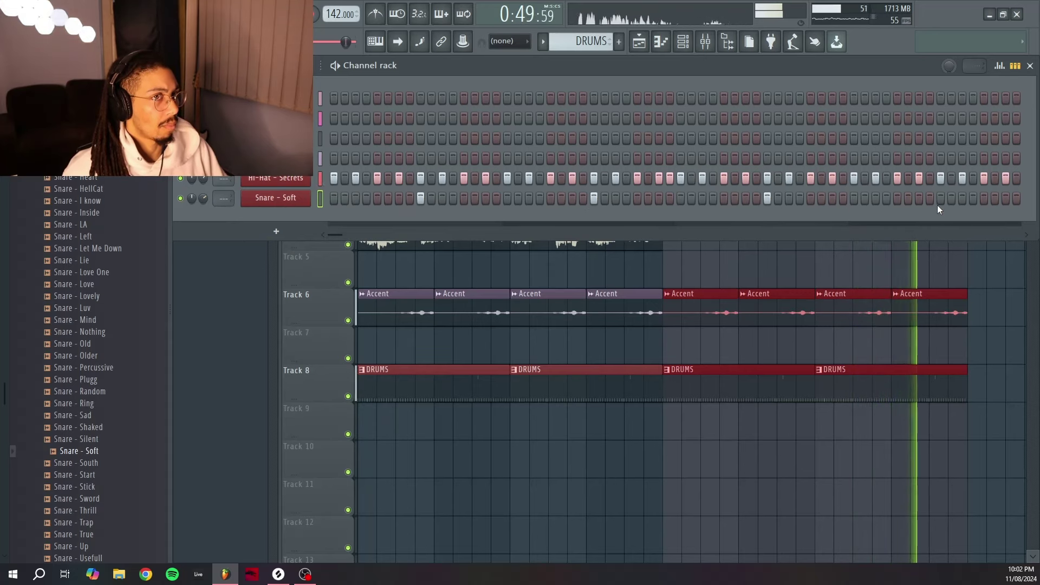
Duplicate the four bars of Snare - Soft hits into bars 5 to 8 and return to the channel rack
click(336, 197)
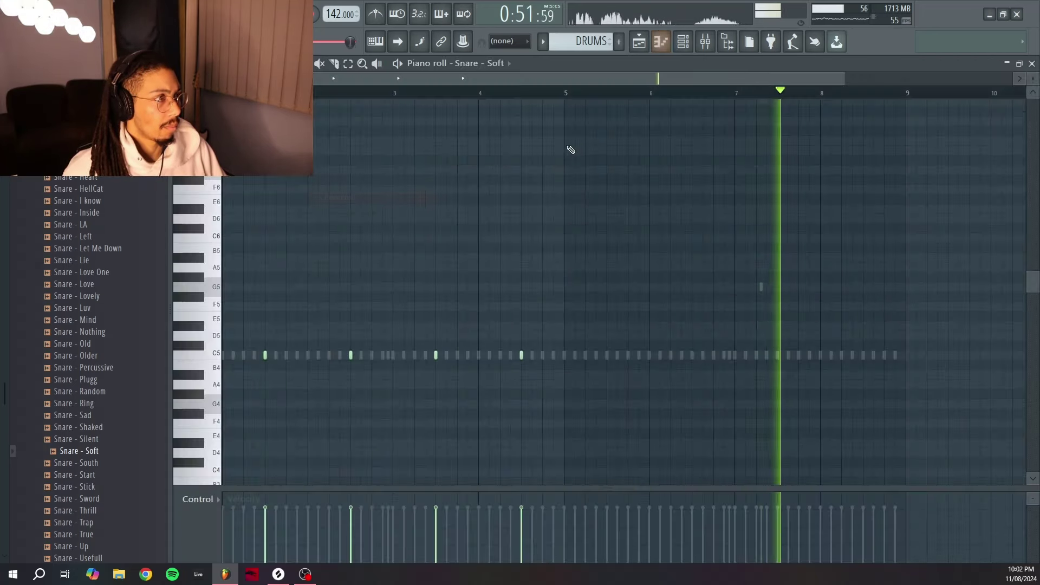
drag(565, 93, 11, 229)
key(ctrl+b)
ctrl+click(591, 93)
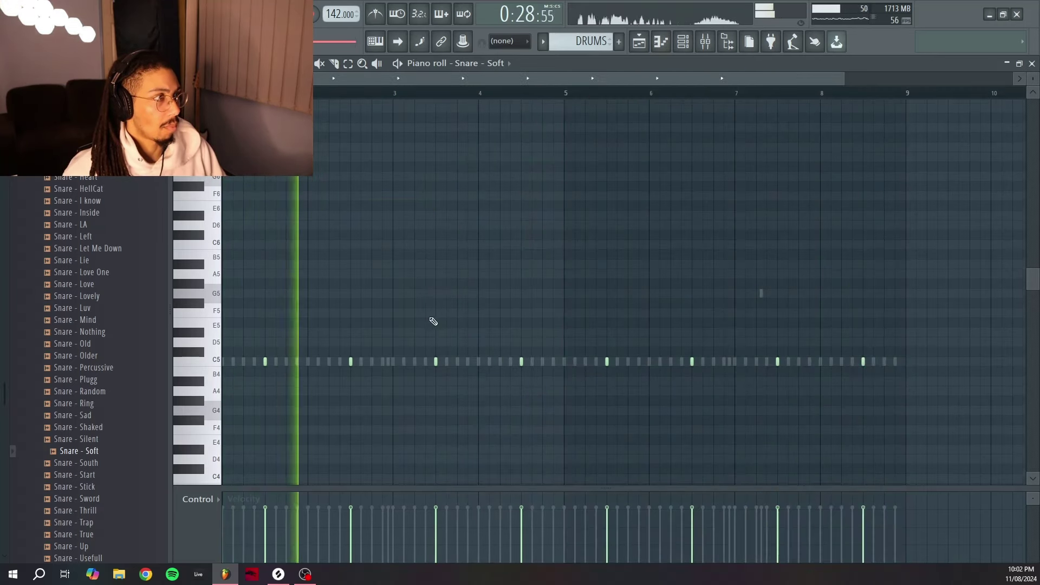
click(684, 45)
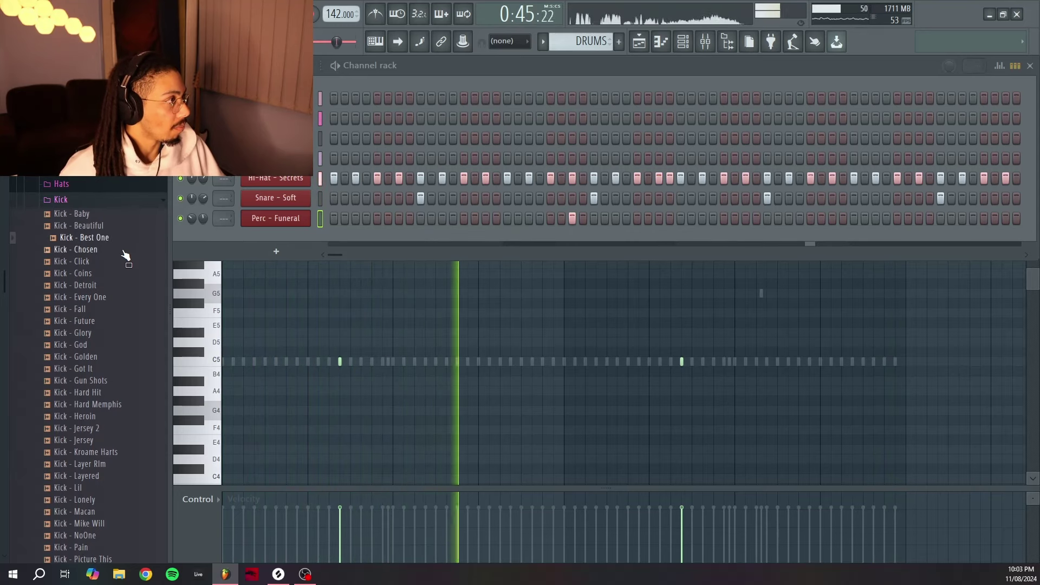
Audition the kick samples from Kick - Chosen onward and add Kick - Hard Hit as a new channel below Perc - Funeral
click(124, 250)
click(123, 262)
click(123, 275)
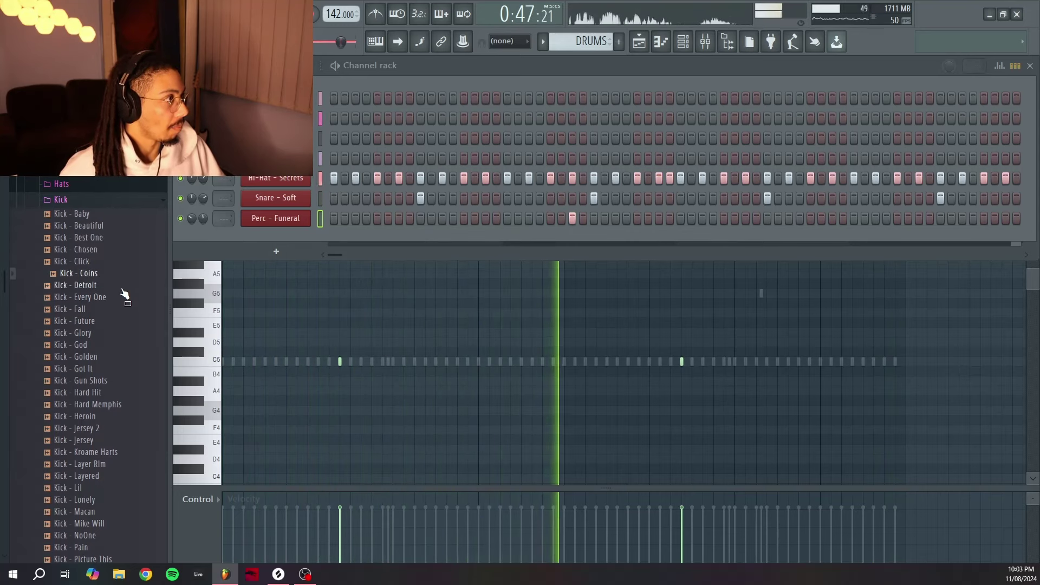
click(124, 286)
click(126, 297)
click(122, 310)
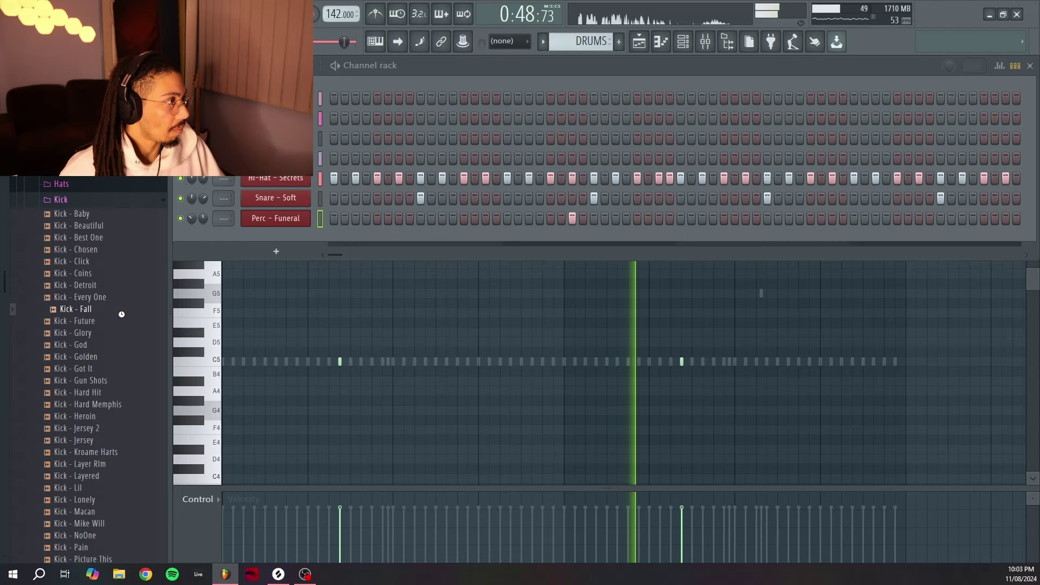
click(125, 344)
scroll(125, 345, down, 2)
click(122, 286)
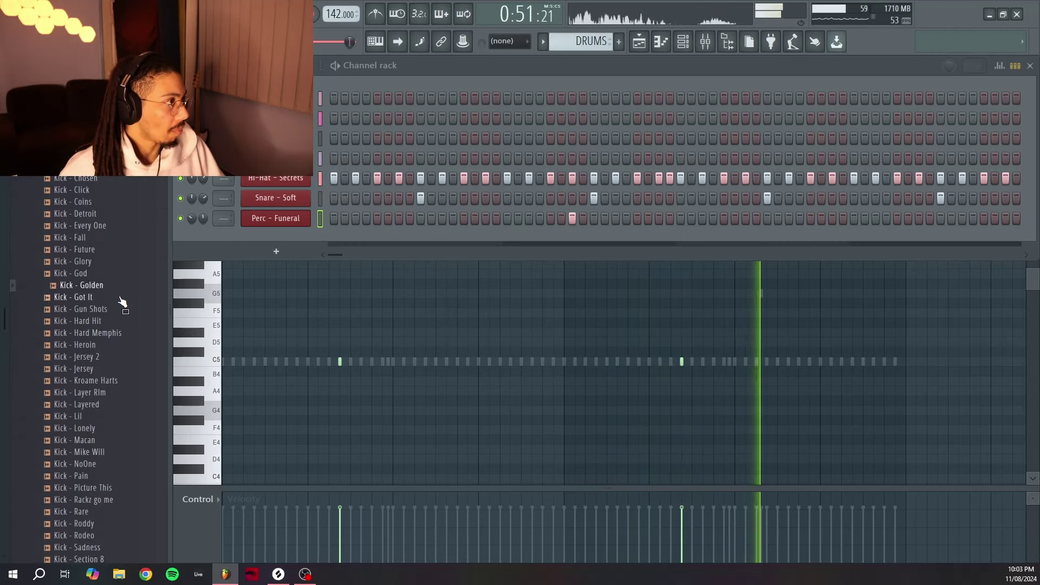
click(123, 297)
click(124, 309)
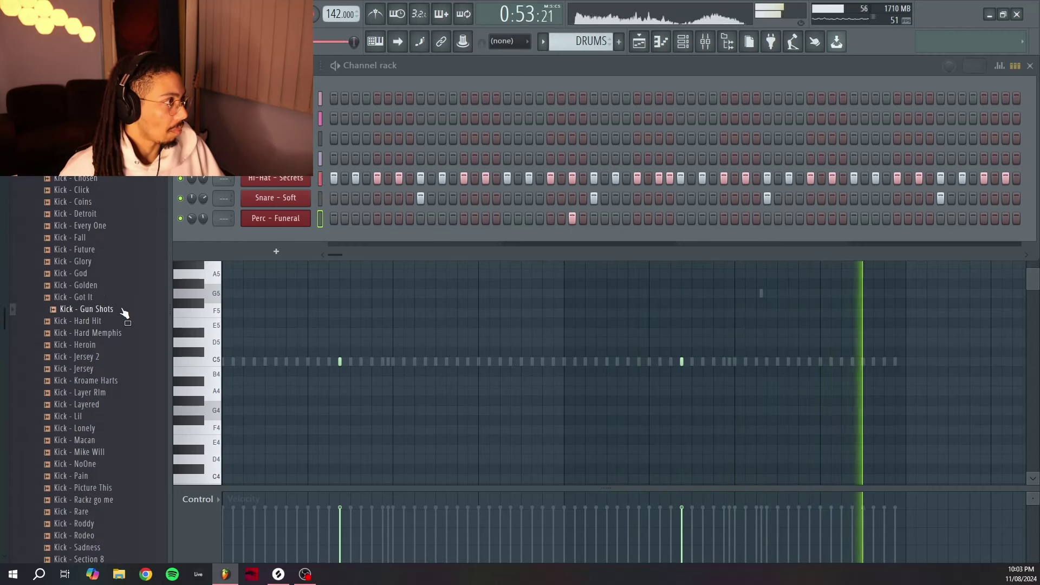
click(123, 322)
click(121, 332)
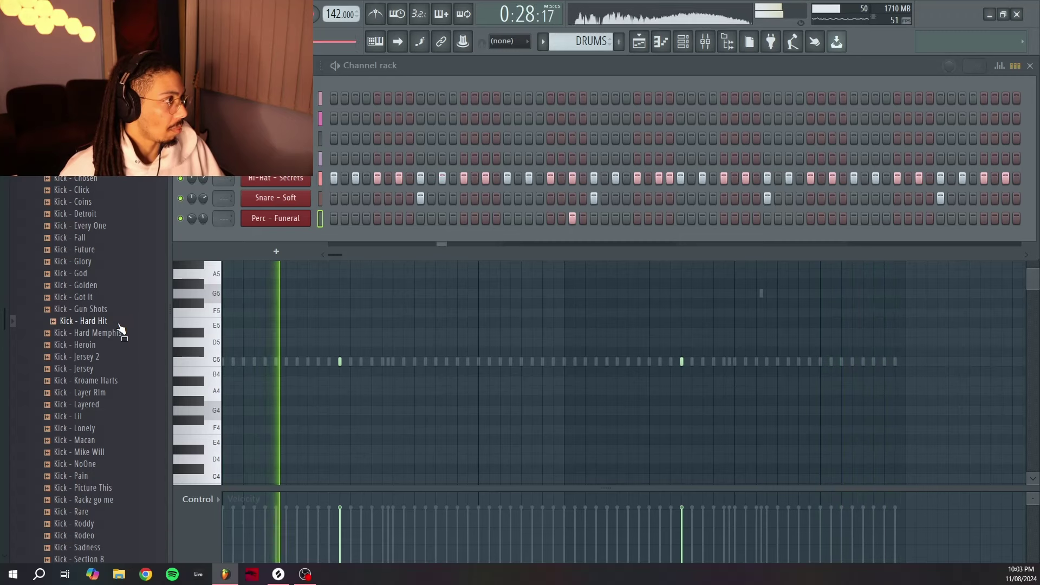
drag(119, 325, 292, 236)
right_click(292, 237)
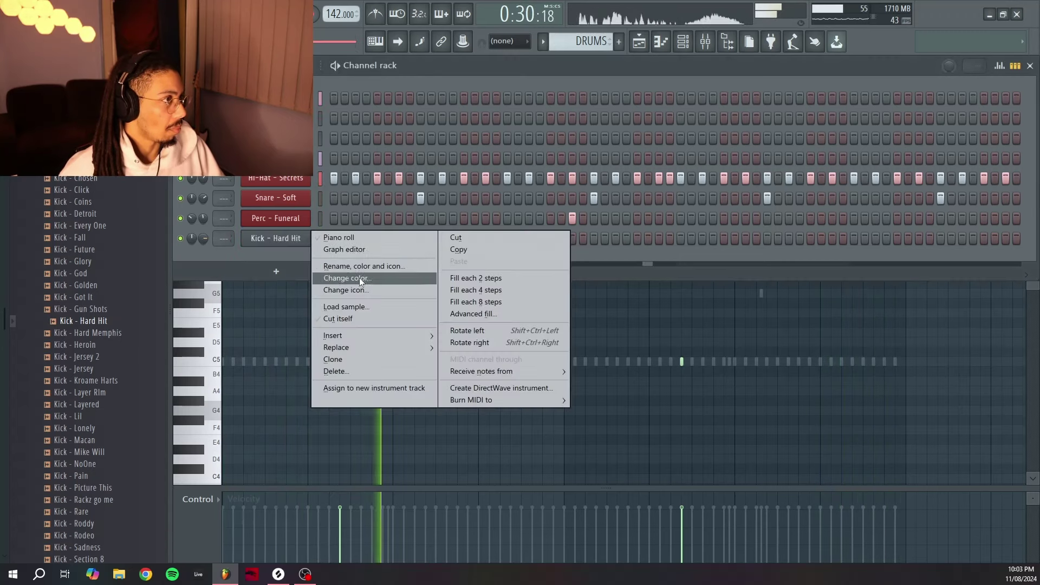
click(360, 278)
text(Kick)
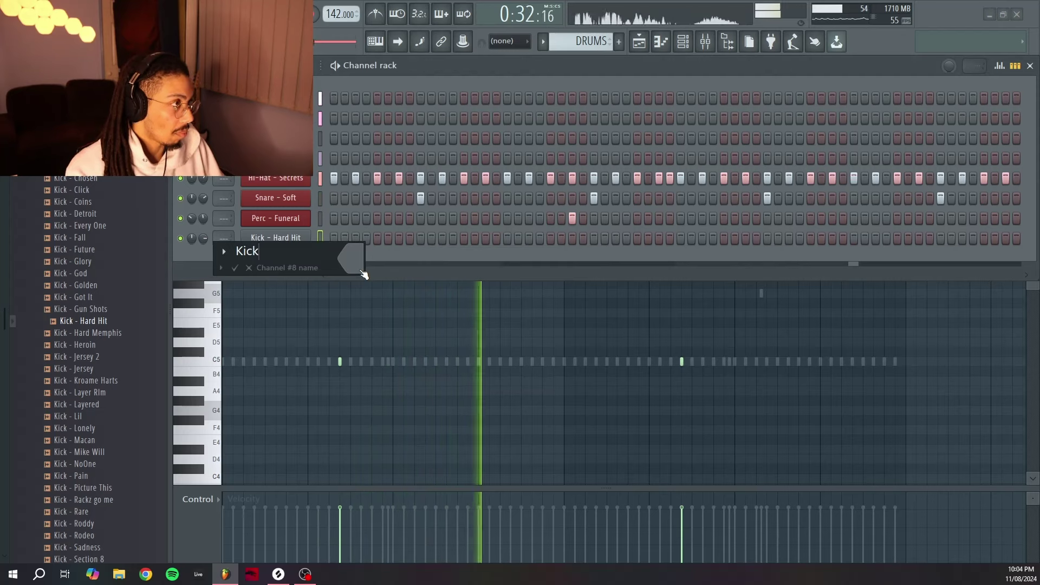
click(249, 268)
click(287, 240)
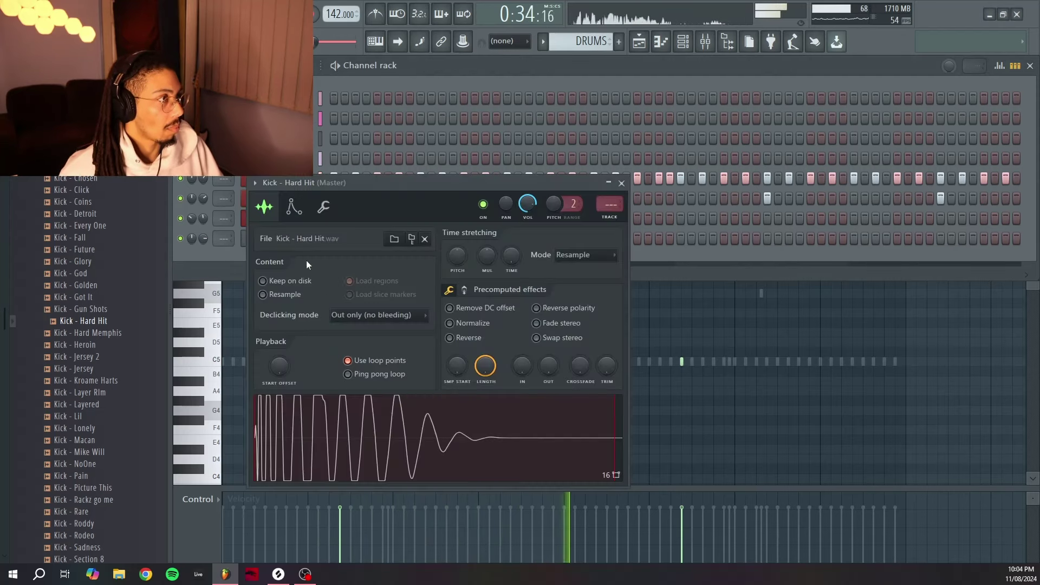
click(621, 183)
Colour the Kick - Hard Hit channel red to match the other drum channels
right_click(292, 237)
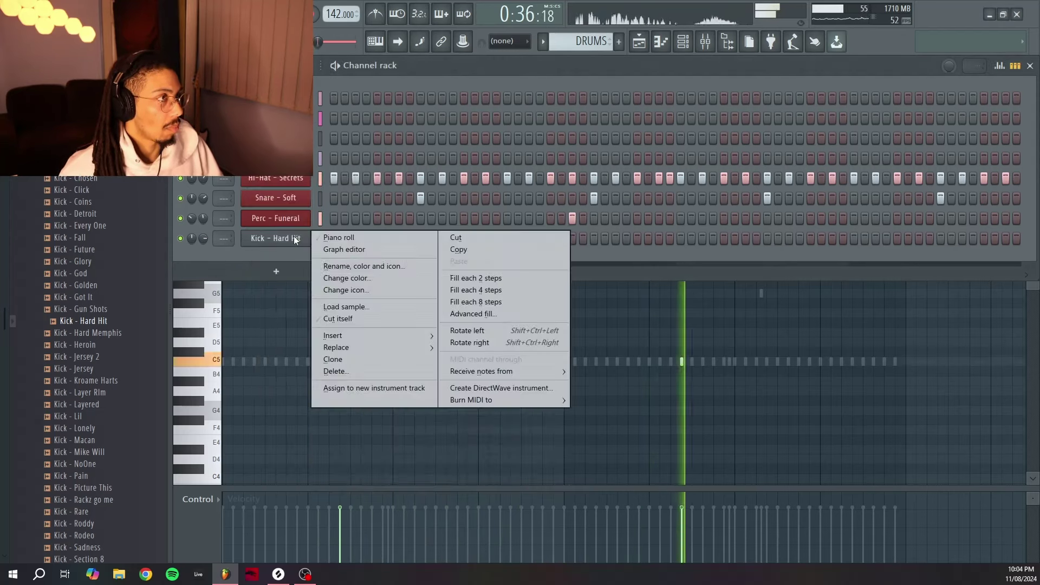
click(352, 279)
click(393, 380)
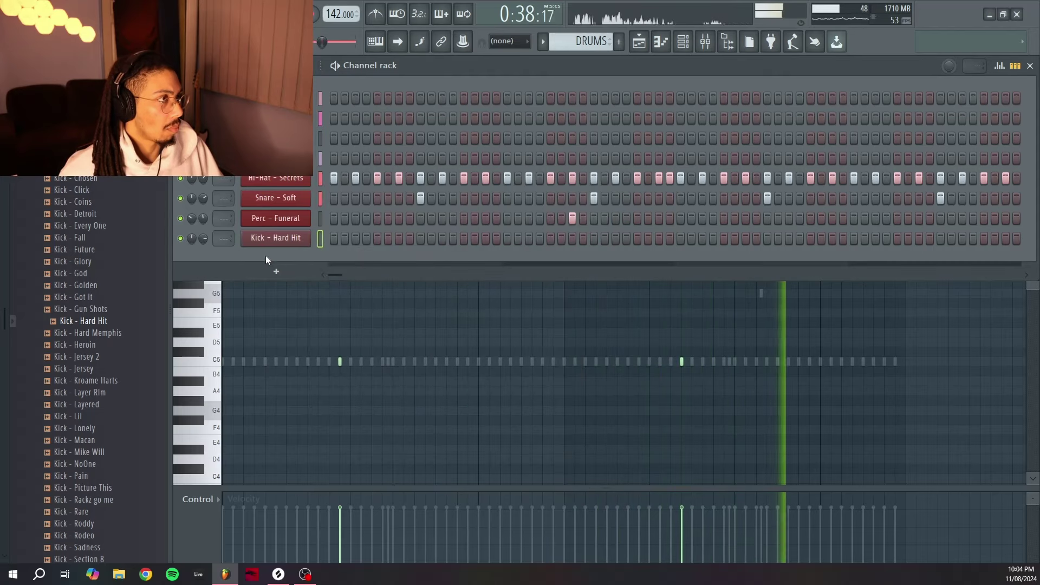
Place Kick - Hard Hit hits on steps 1, 7, 19, 33, 39 and 55
click(333, 238)
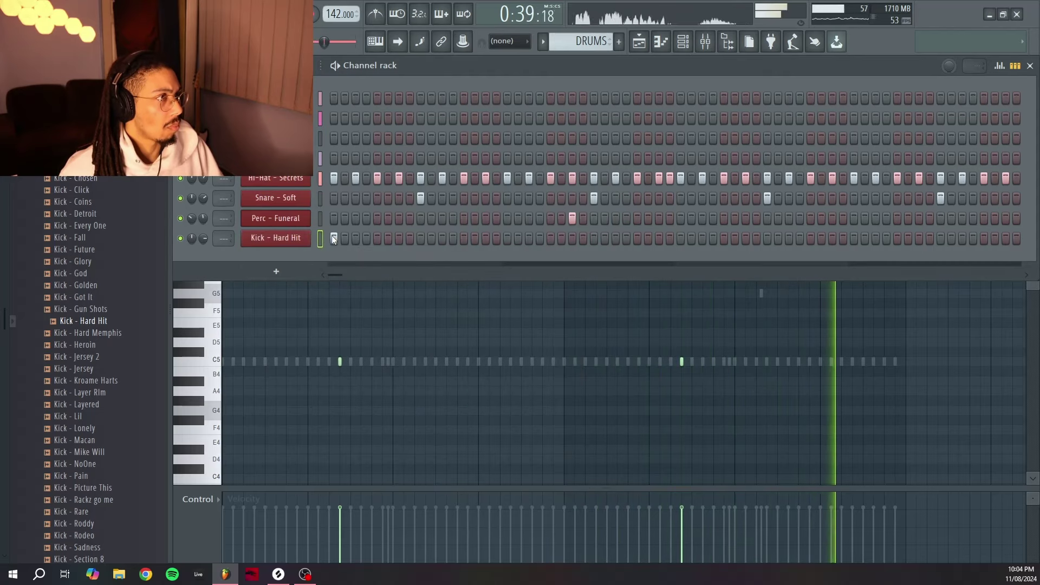
click(367, 238)
click(366, 238)
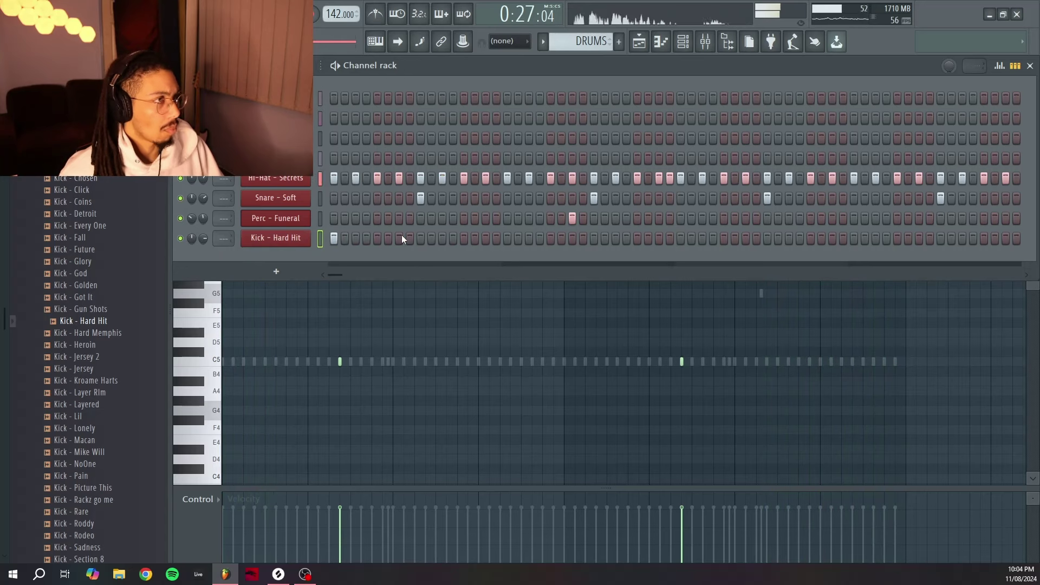
click(399, 238)
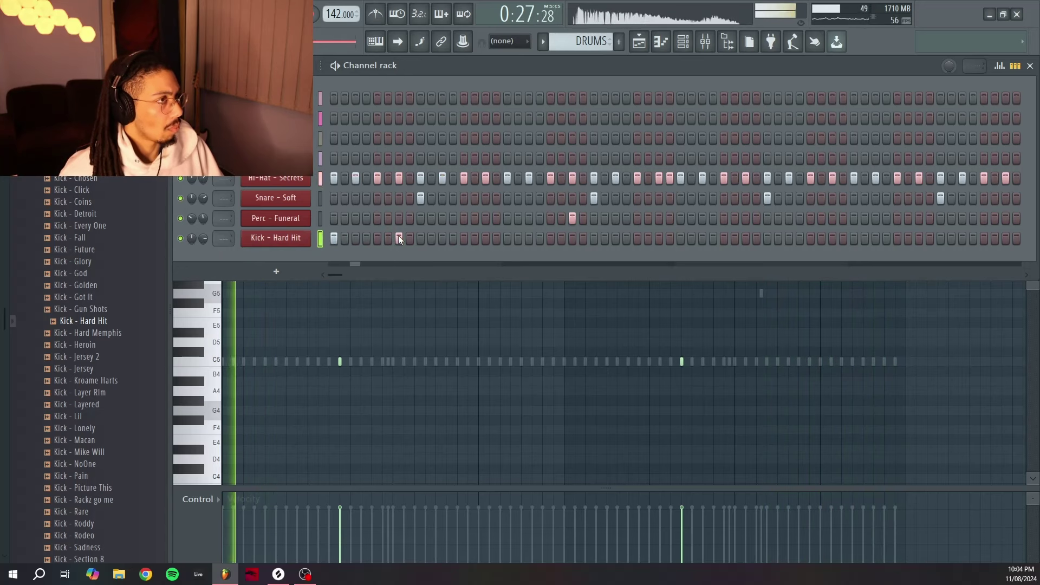
click(529, 238)
click(681, 239)
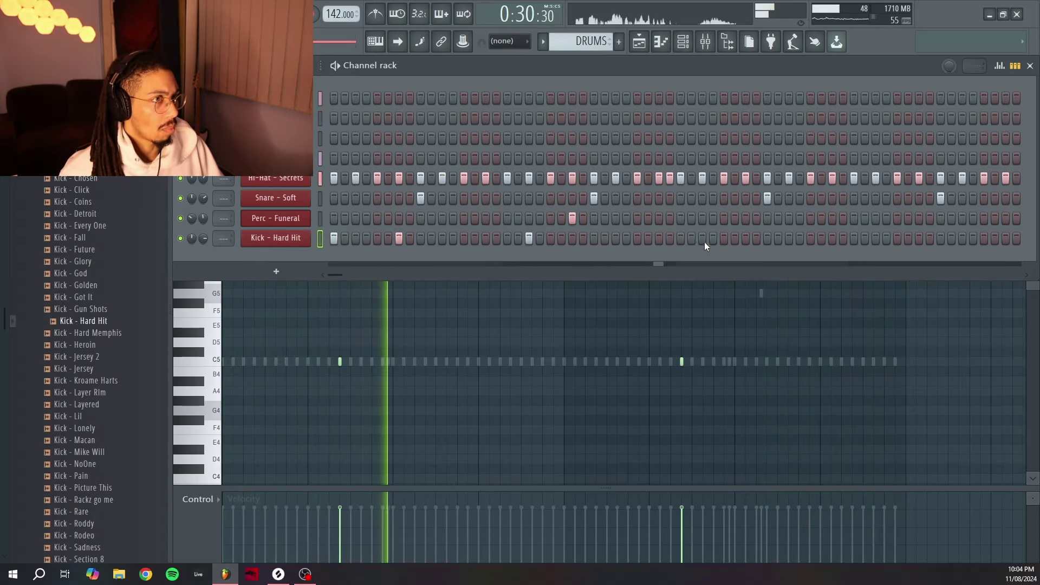
click(746, 238)
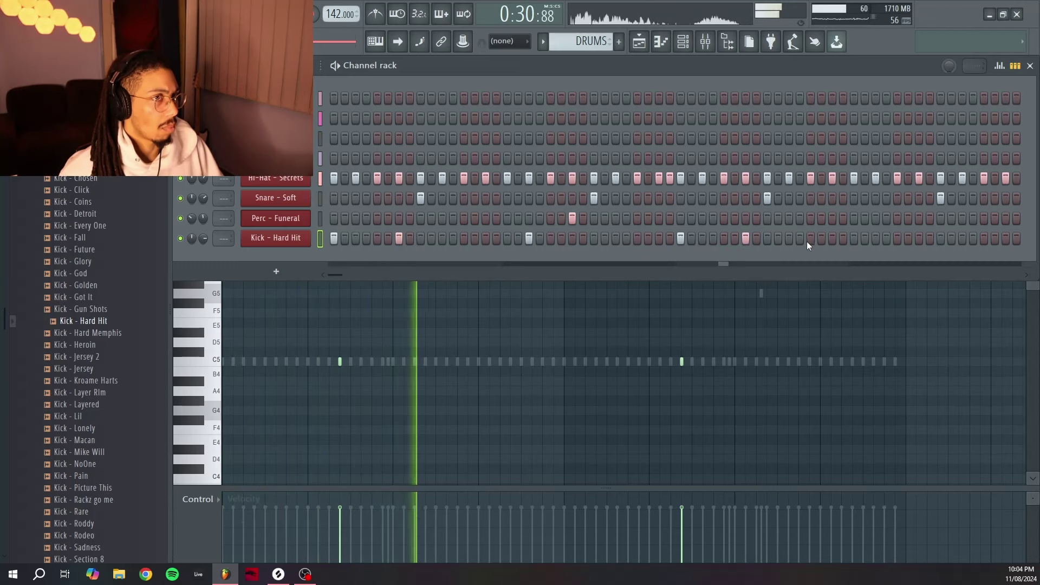
click(919, 239)
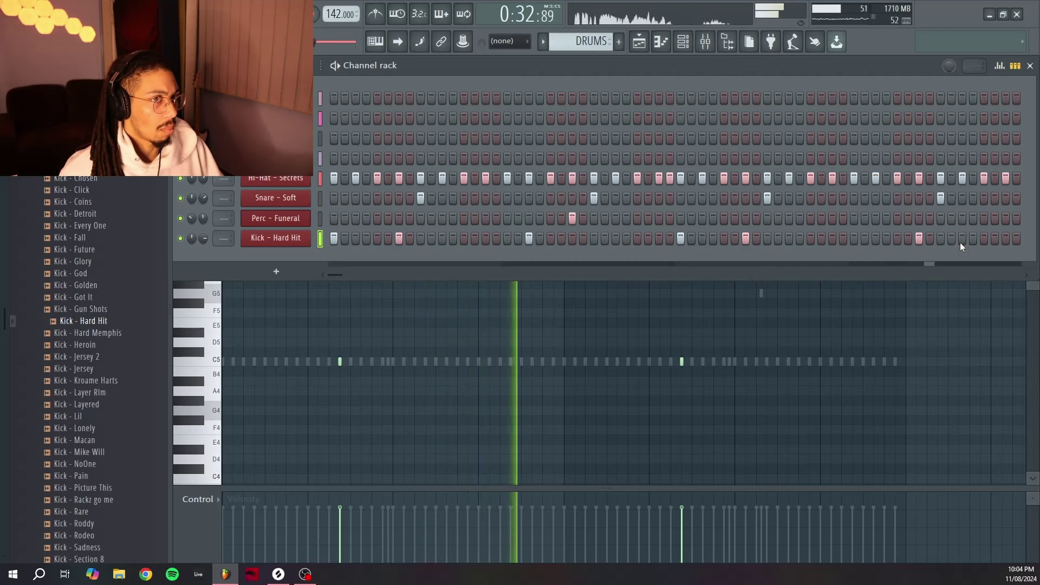
Duplicate the four bars of Kick - Hard Hit notes into bars 5 to 8 and clear the selection
right_click(306, 238)
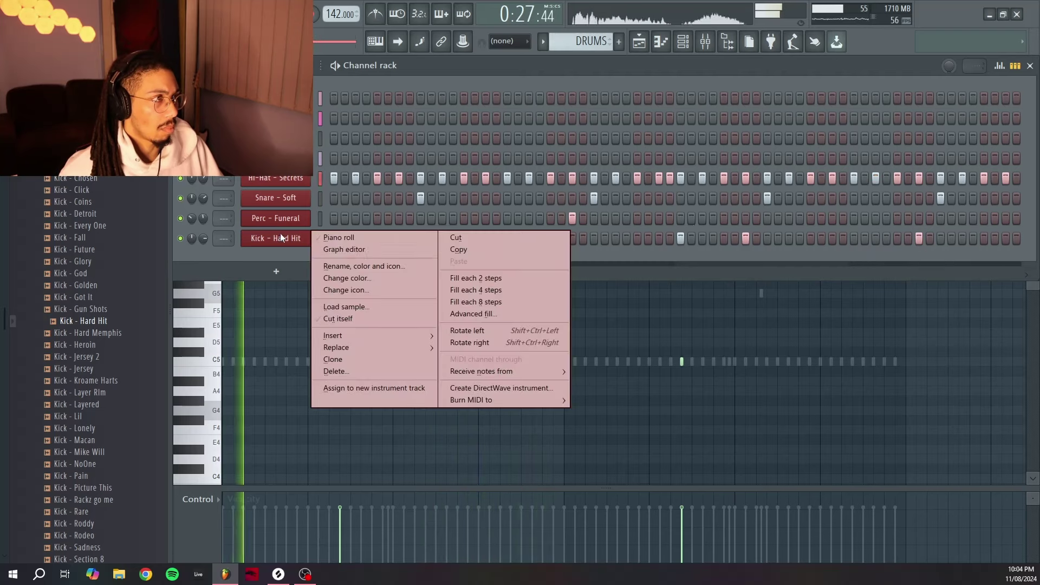
click(373, 239)
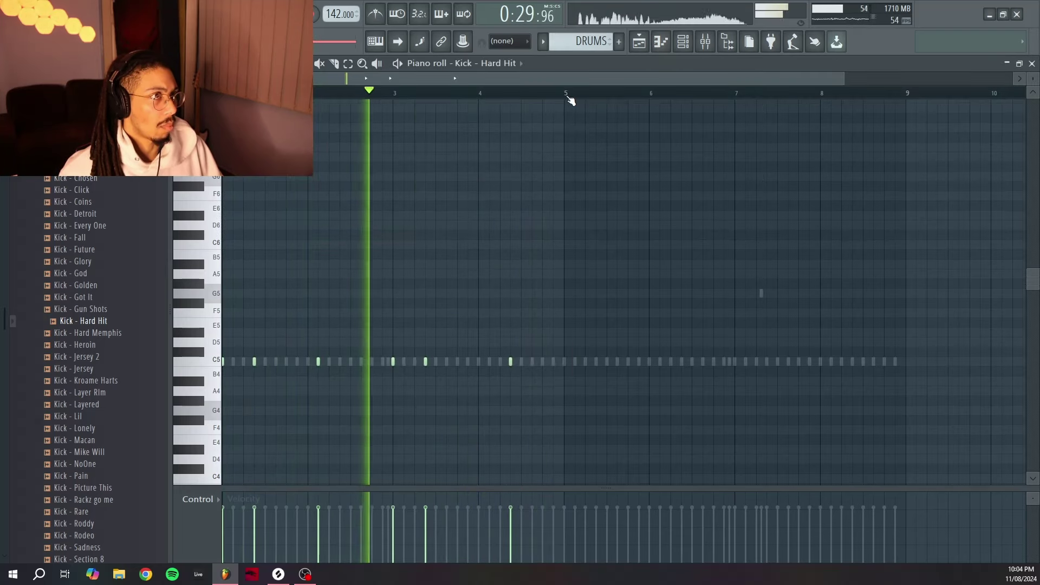
drag(566, 99, 4, 216)
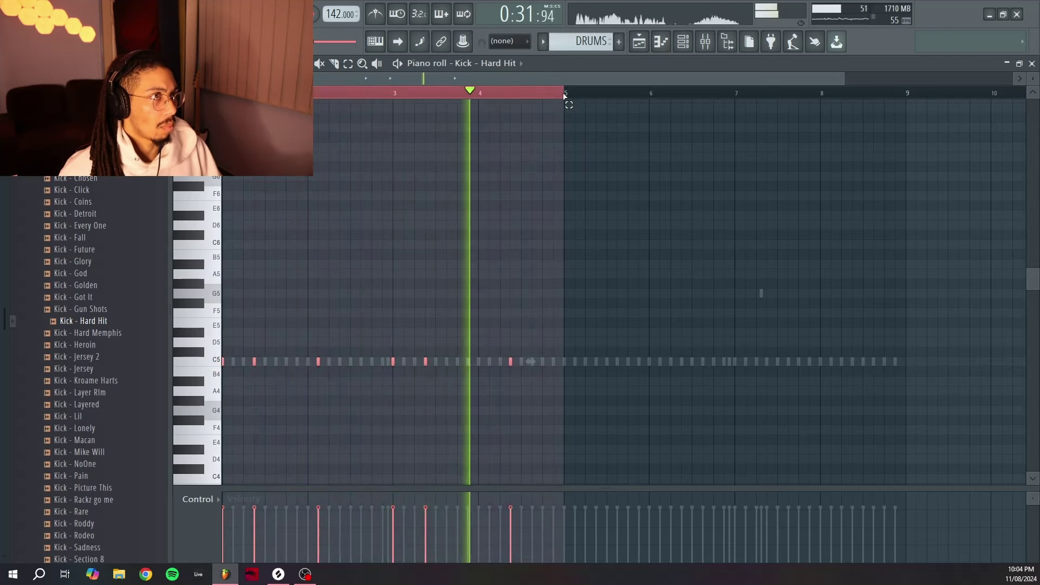
key(ctrl+b)
key(ctrl+d)
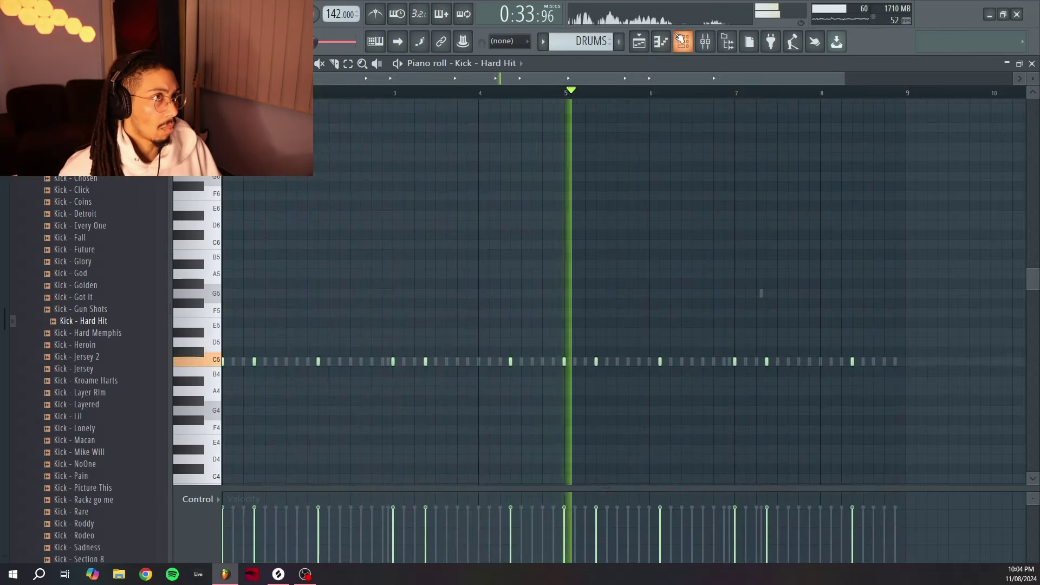
Inspect the Fruity Parametric EQ 2 settings on the vocals mixer track and close the plugin
key(F5)
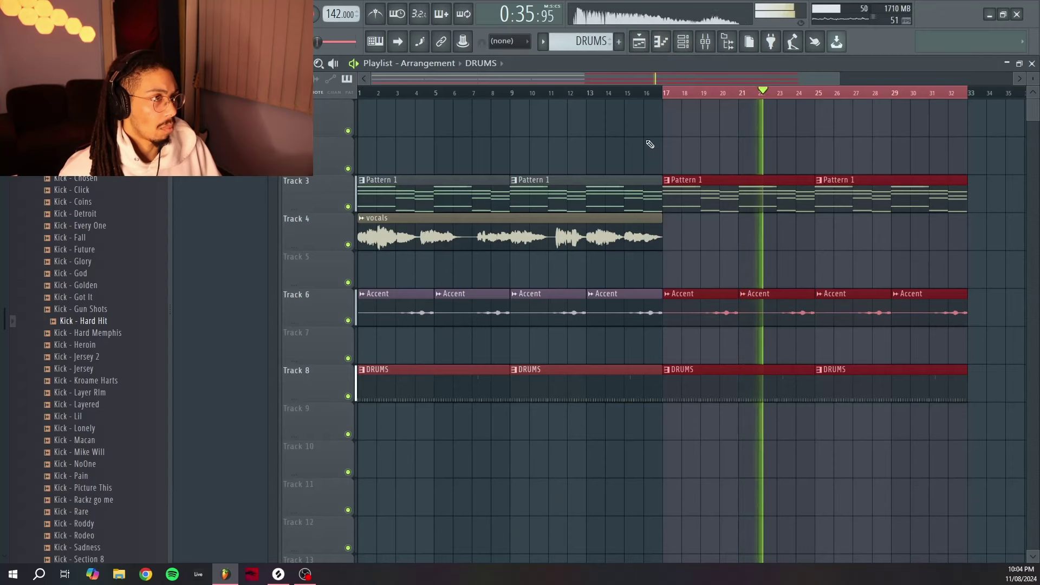
click(705, 42)
click(567, 157)
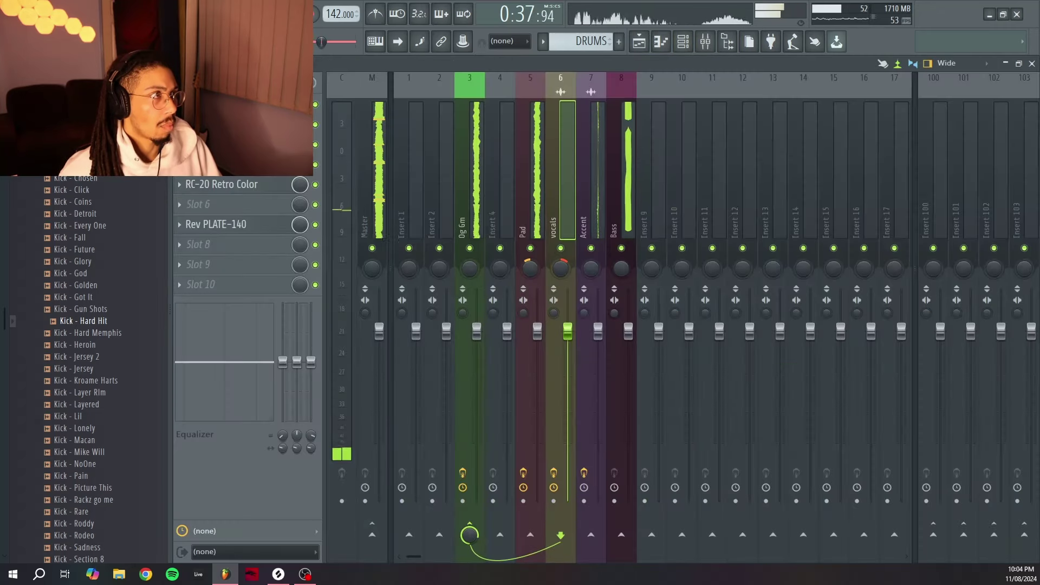
click(233, 124)
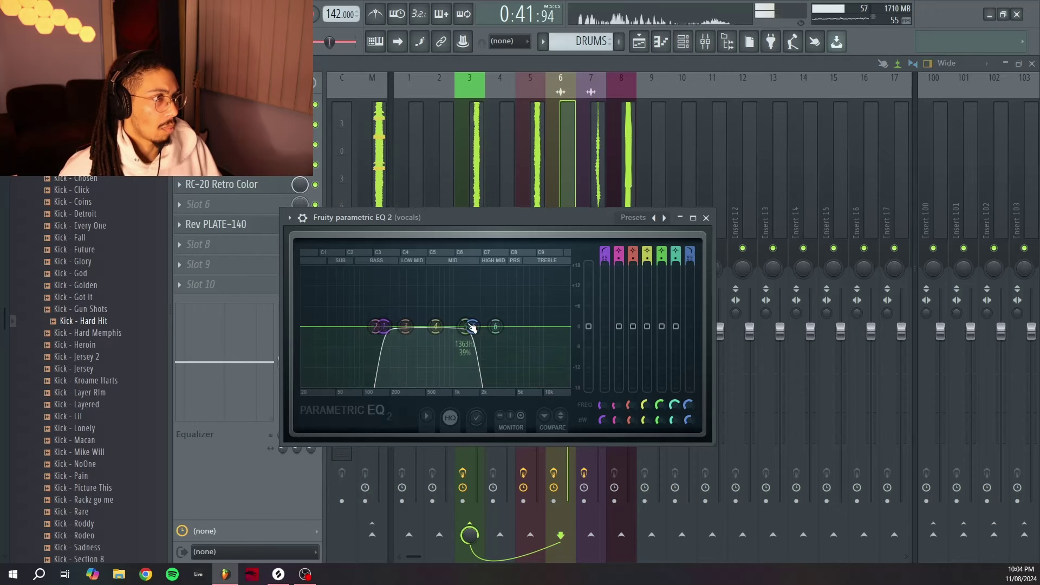
click(706, 217)
Check the vocals sample's channel settings from the channel rack, close them and return to the playlist arrangement
click(683, 42)
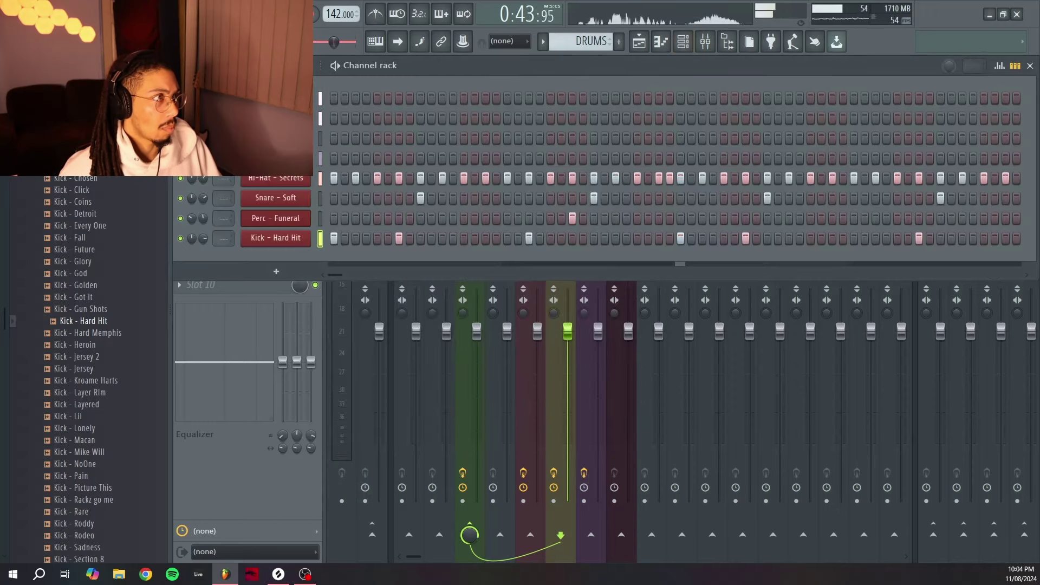
click(276, 138)
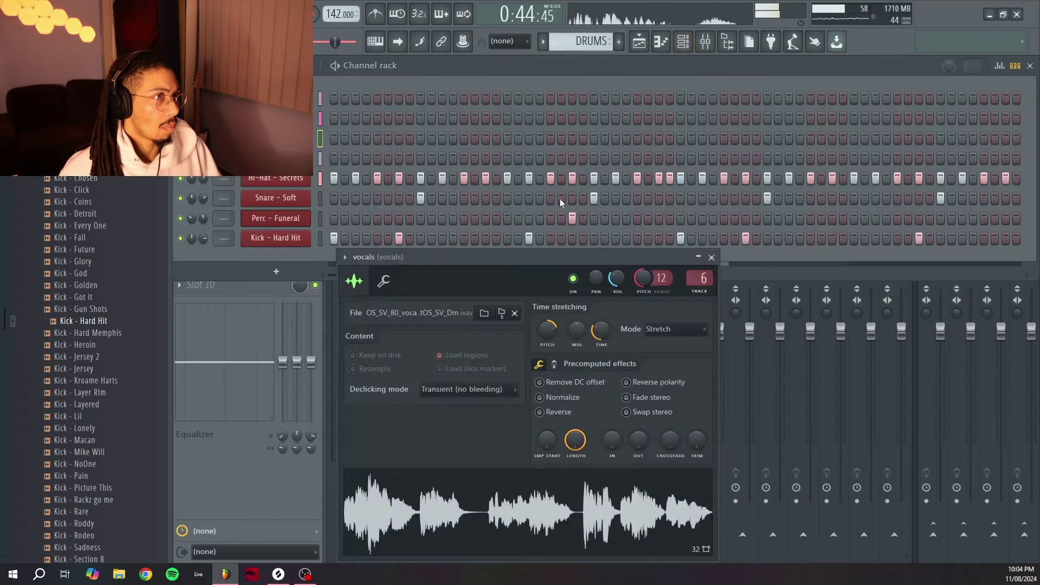
click(712, 258)
click(706, 45)
click(706, 45)
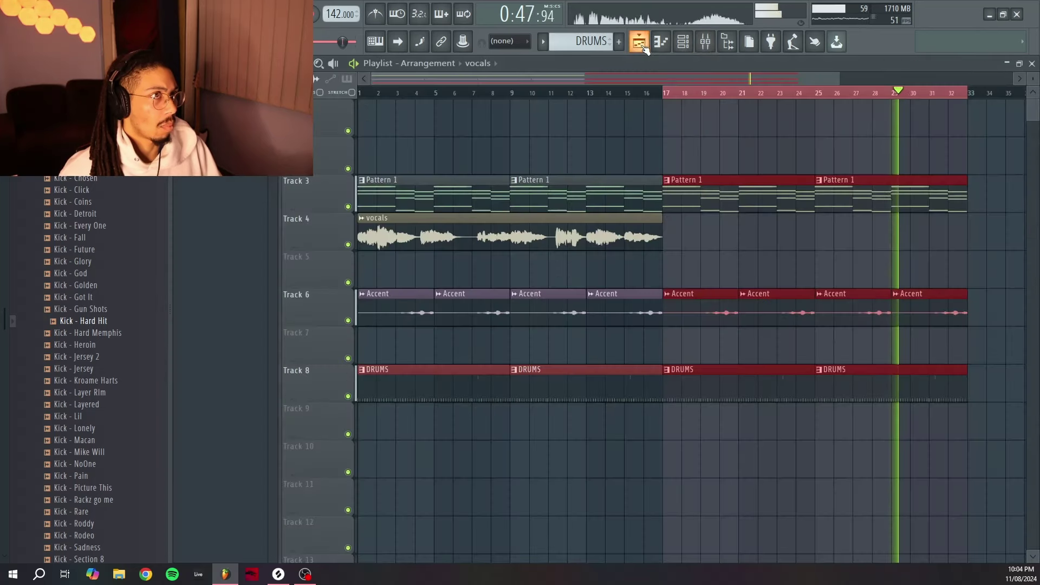
click(720, 105)
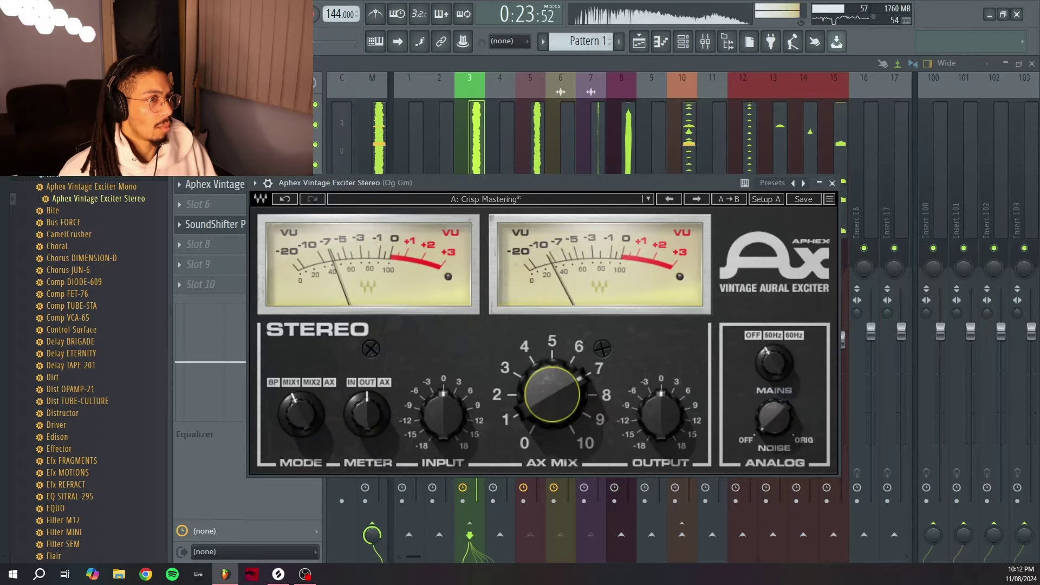
Fine-tune the output level of Aphex Vintage Exciter Stereo on the Og Gm mixer track, close it and return to the playlist arrangement
drag(661, 415, 661, 409)
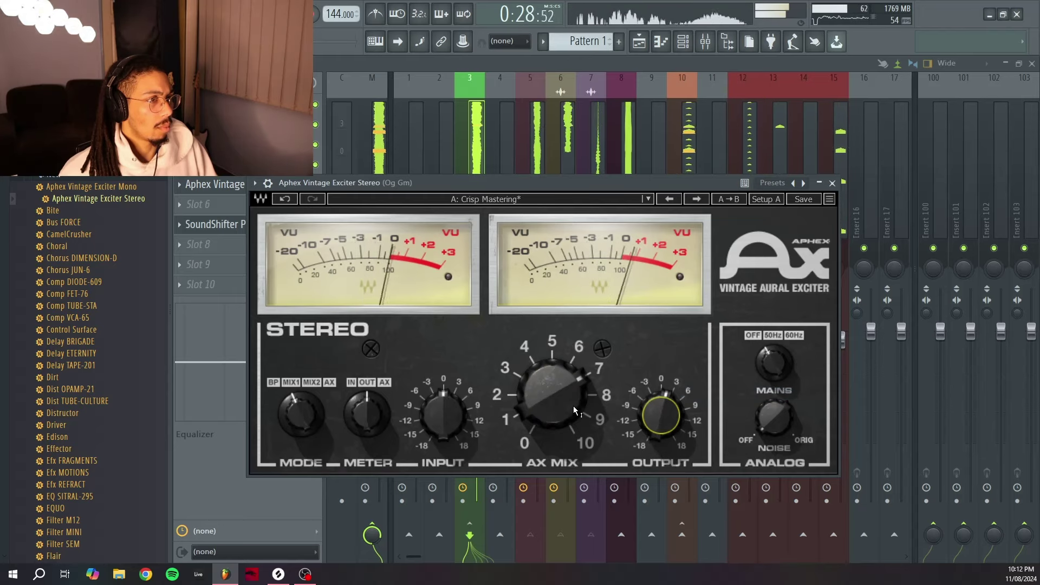
click(551, 395)
click(832, 183)
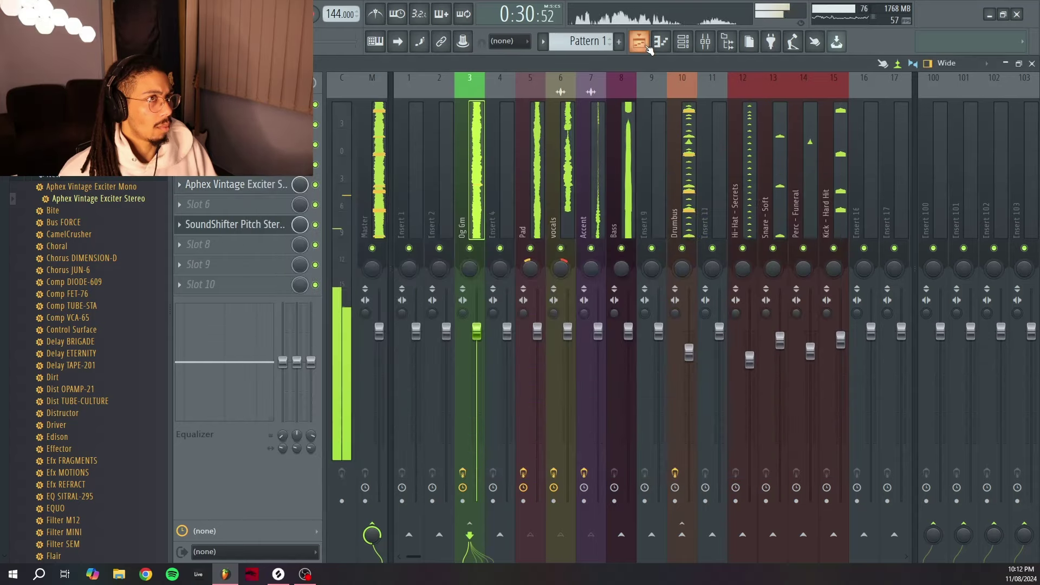
click(640, 41)
scroll(576, 104, down, 2)
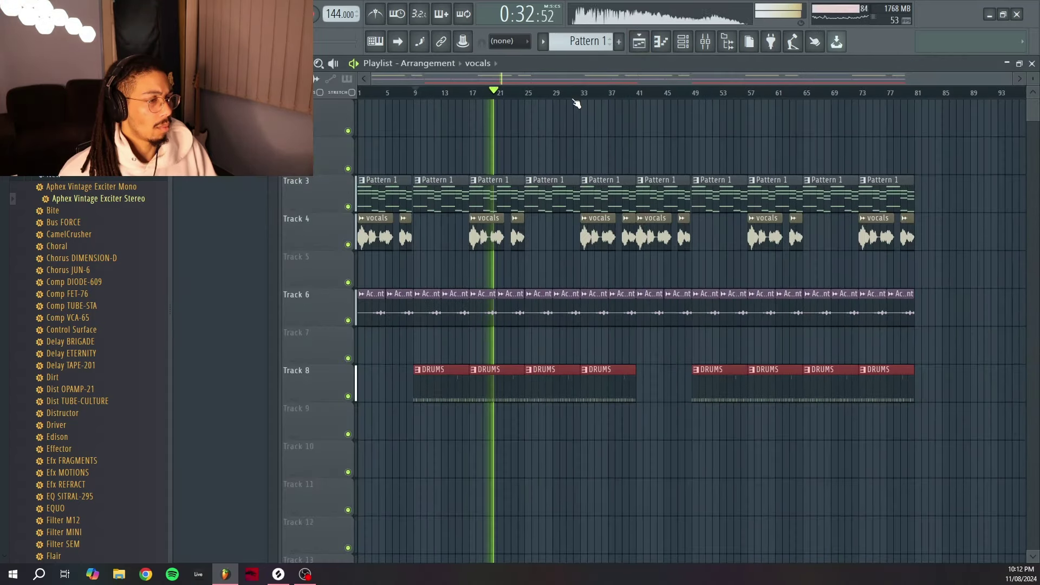